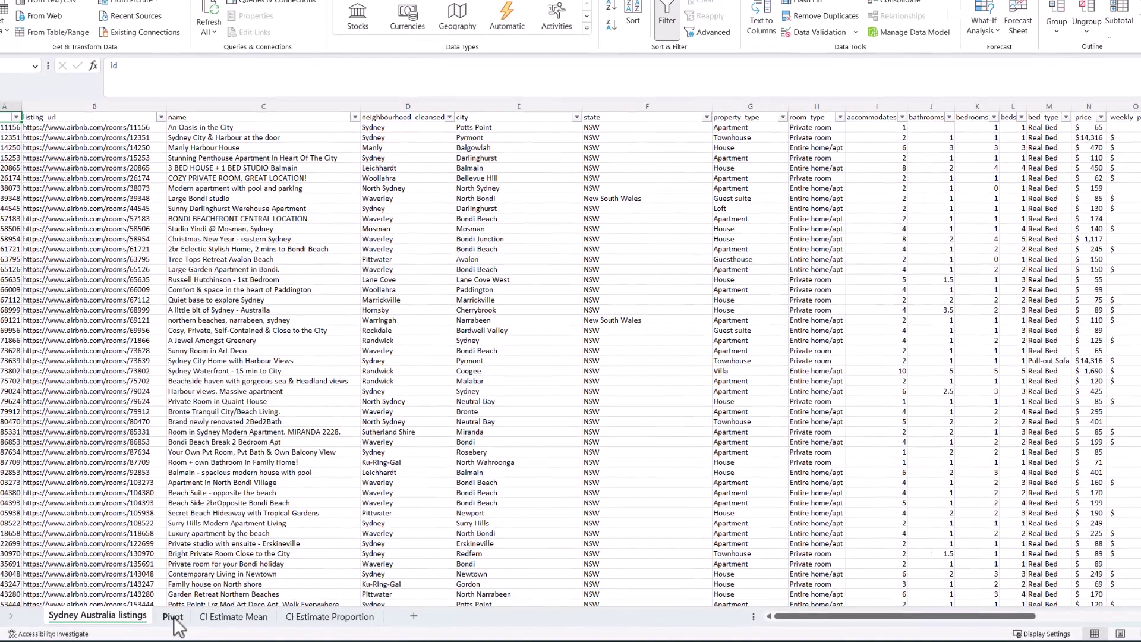
- Inspect the weekly_price filter of the pivot table on the Pivot sheet, checking how blank values are treated
left_click(151, 613)
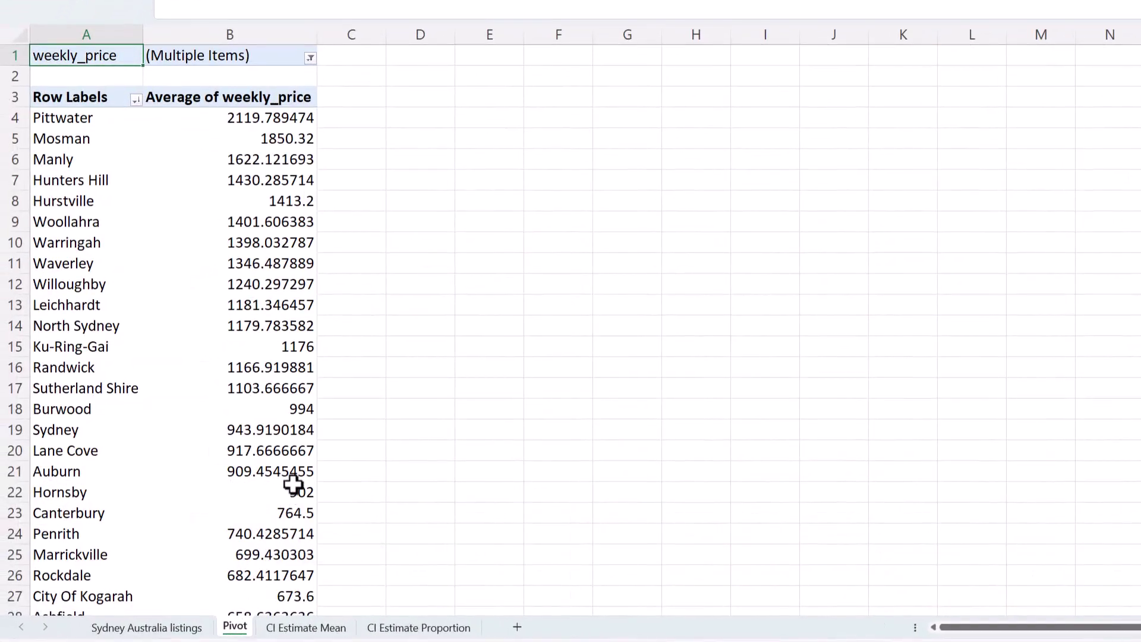
mouse_move(272, 158)
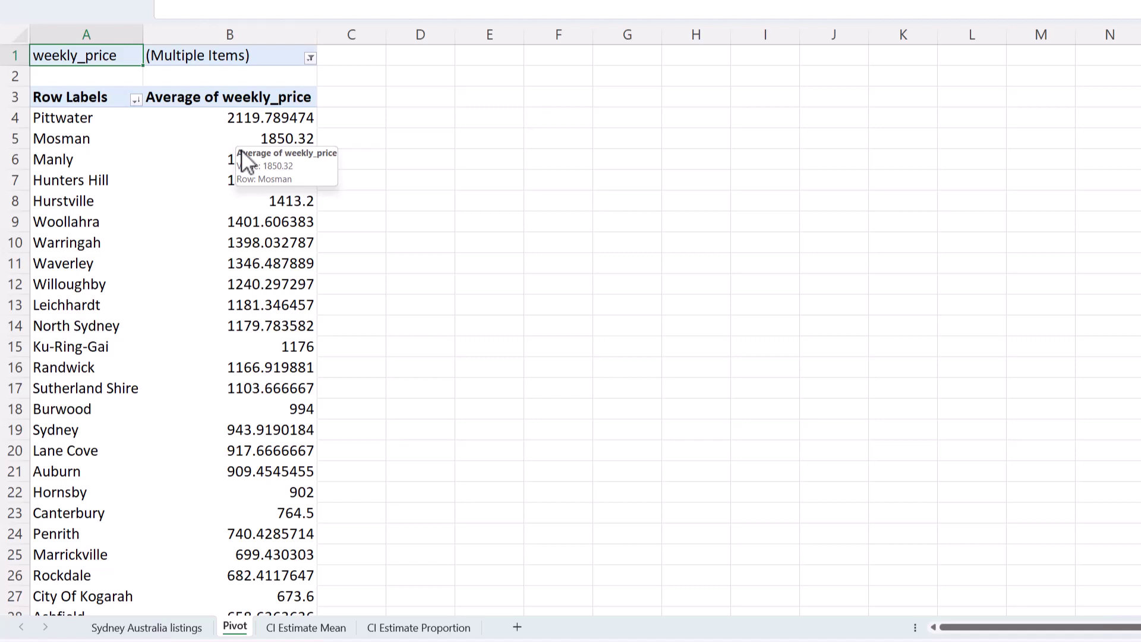
left_click(310, 58)
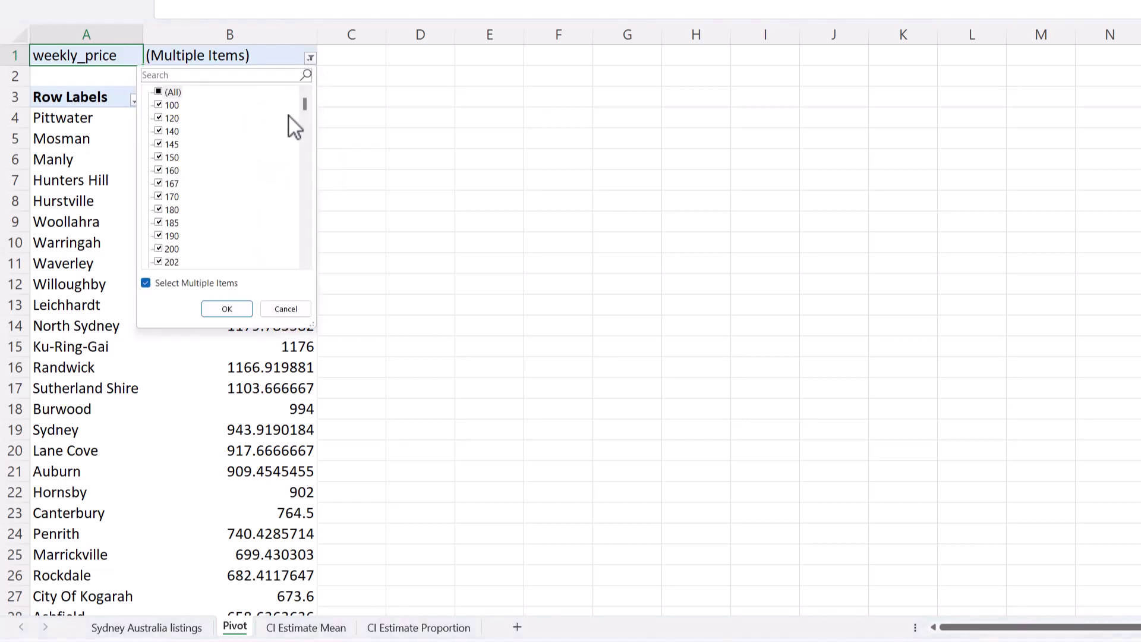
left_click_drag(308, 115, 293, 275)
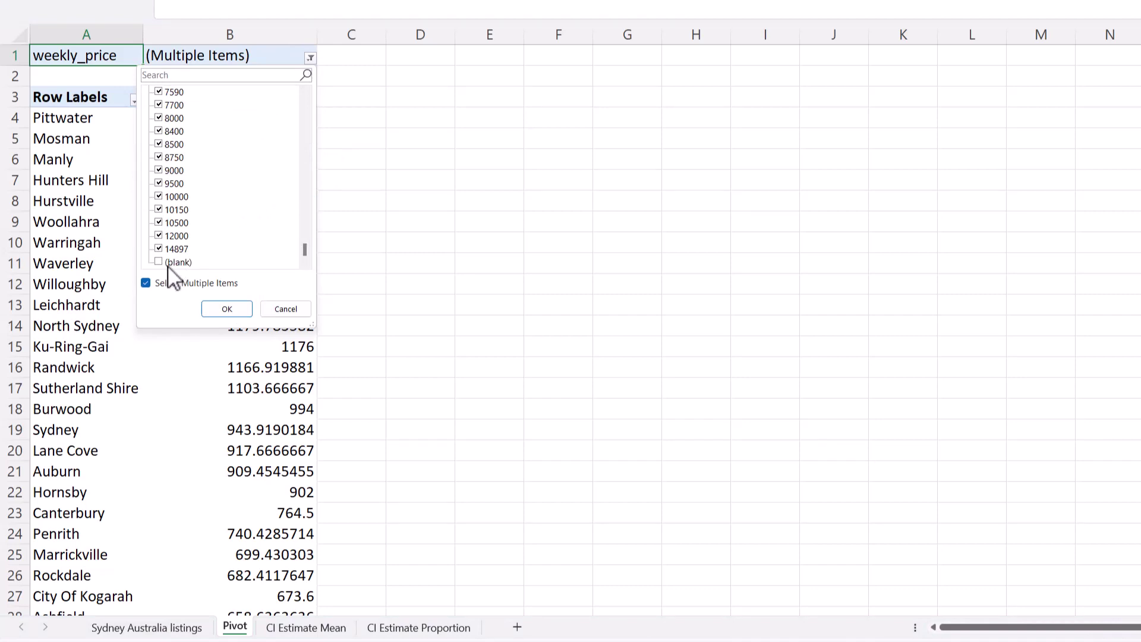
left_click(228, 310)
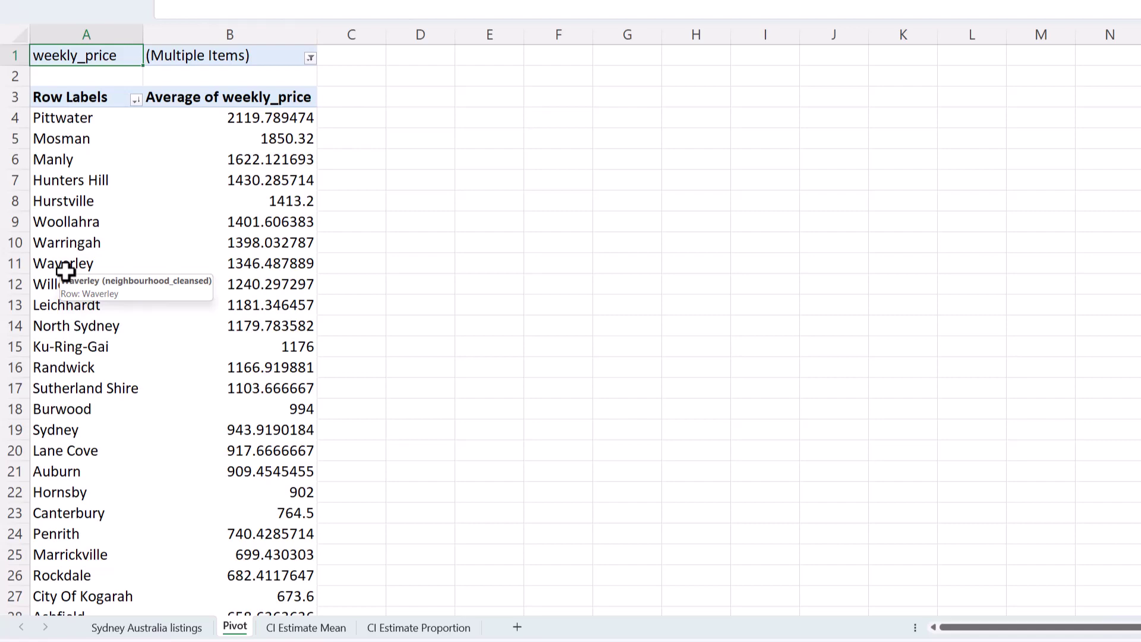
- Extract the listings behind Waverley's average weekly price to a new sheet and compare it with the Sydney Australia listings sheet
double_click(262, 263)
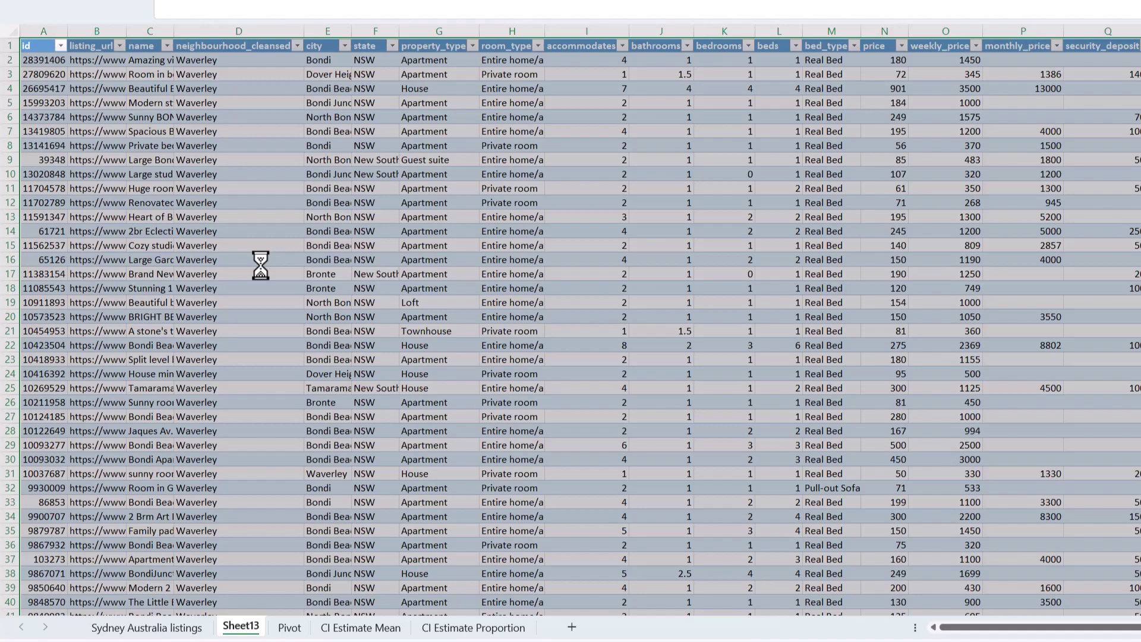
left_click(145, 628)
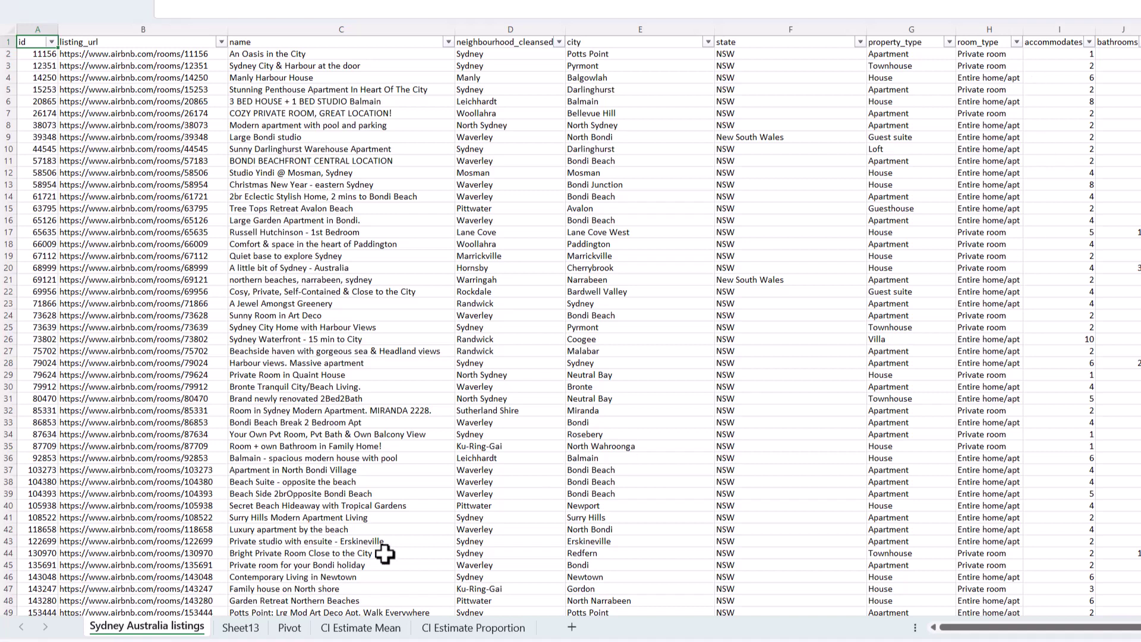
left_click(241, 627)
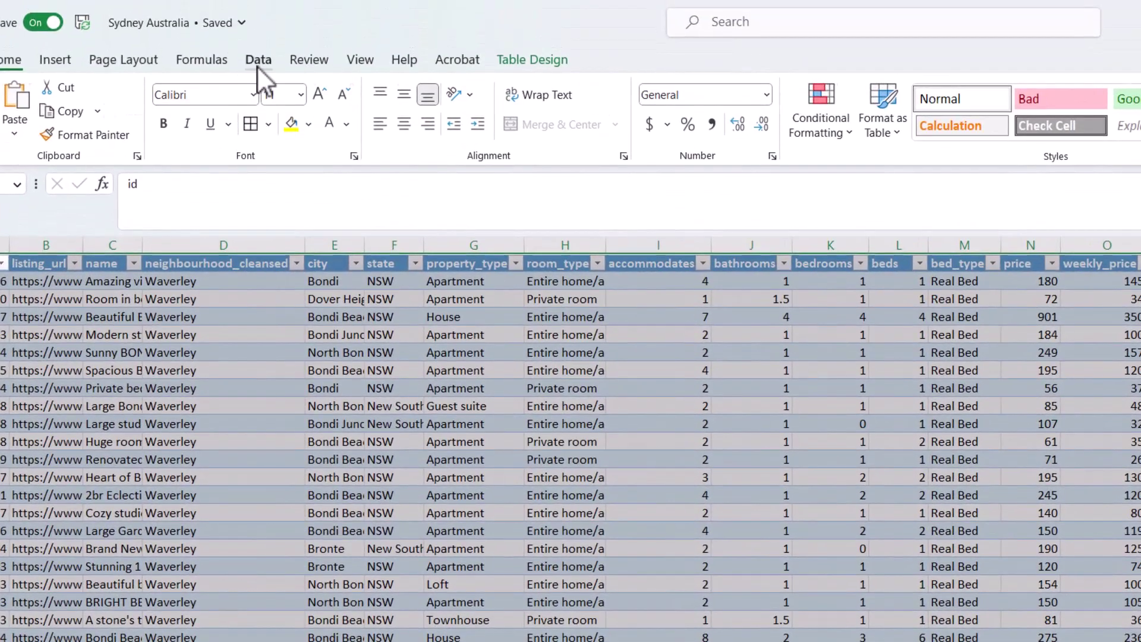
- Set up a Descriptive Statistics analysis of the weekly_price column, using $O:$O as input range with labels in the first row
left_click(257, 62)
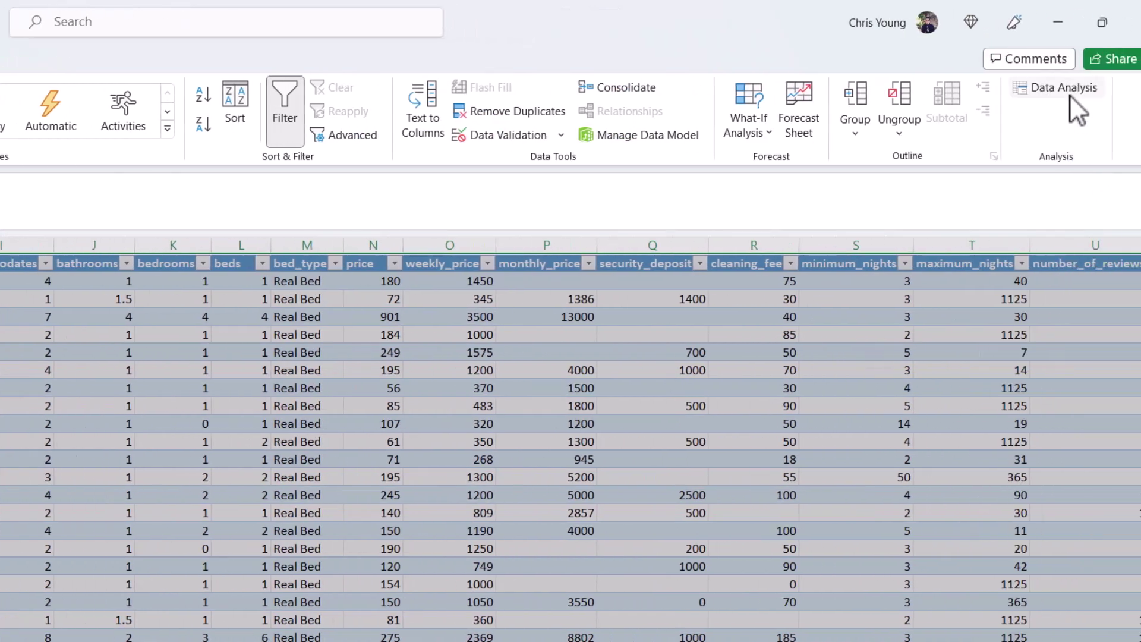
left_click(1072, 92)
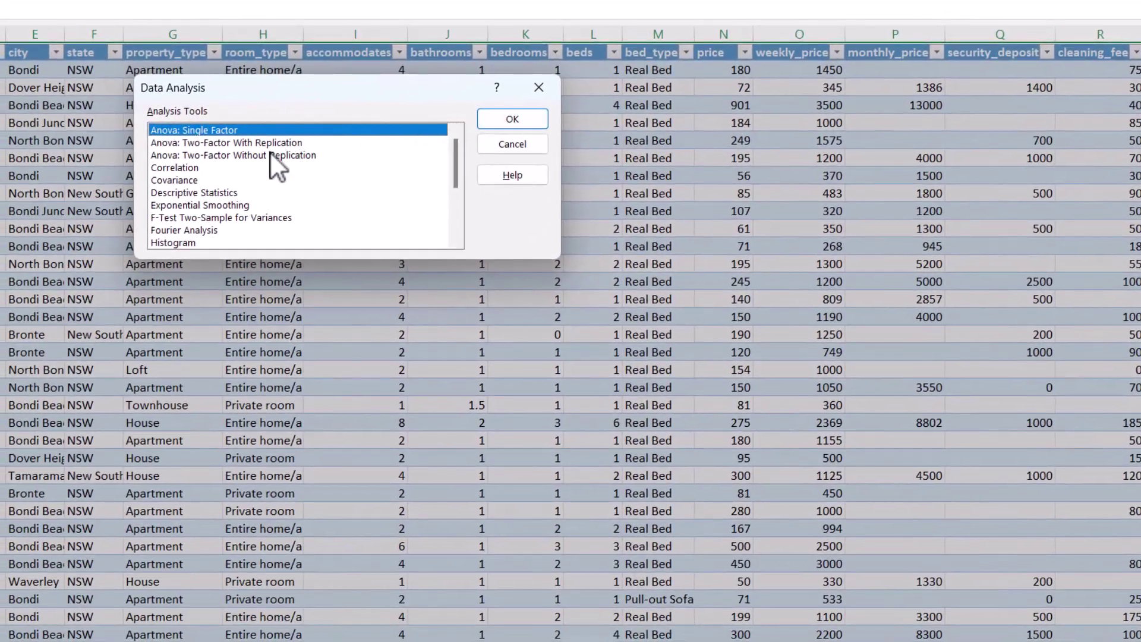
left_click(190, 193)
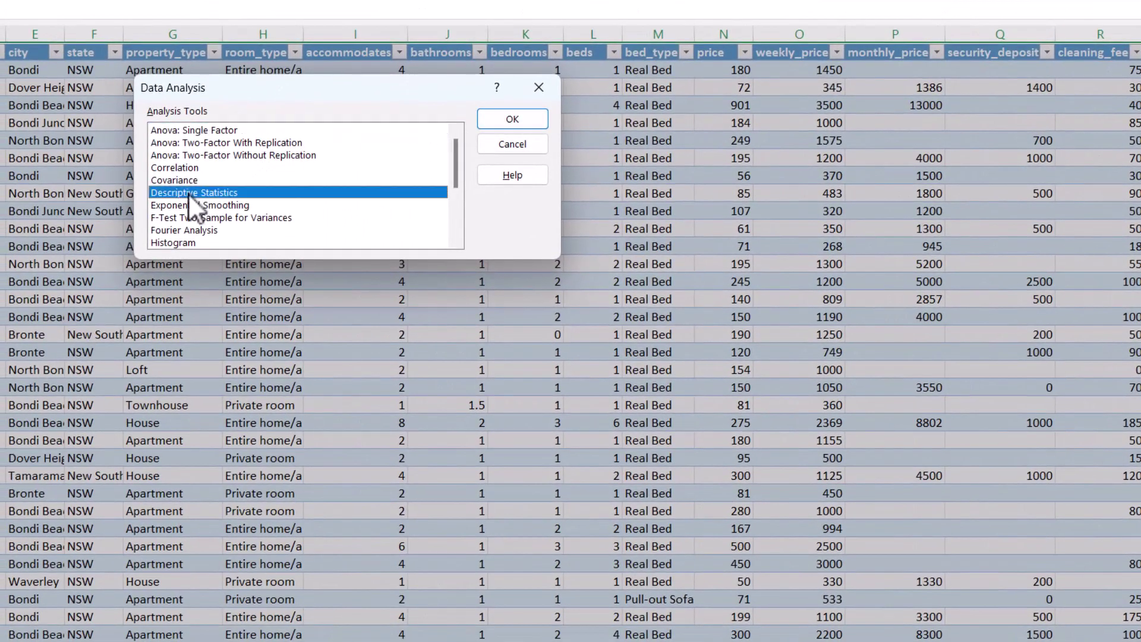
left_click(505, 122)
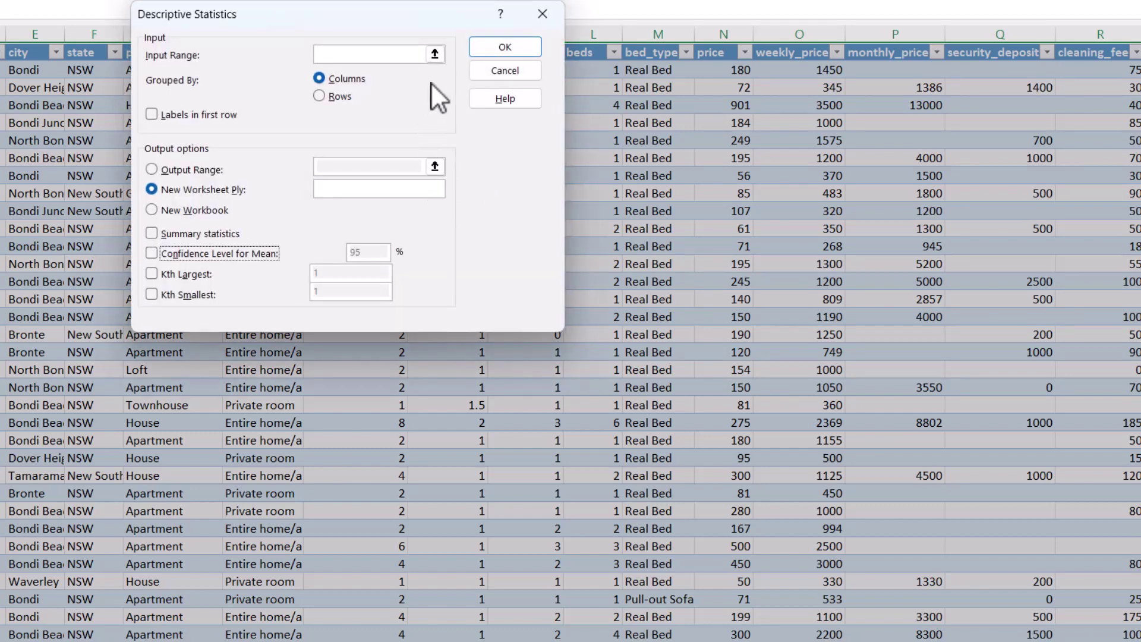
left_click(435, 55)
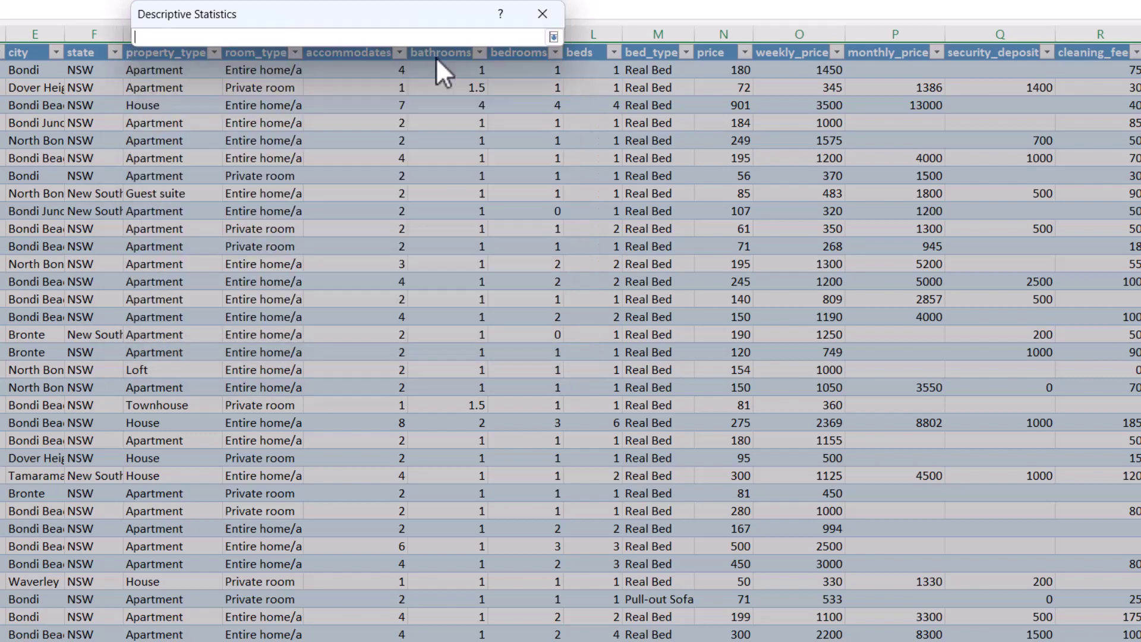
left_click(792, 35)
key("Return")
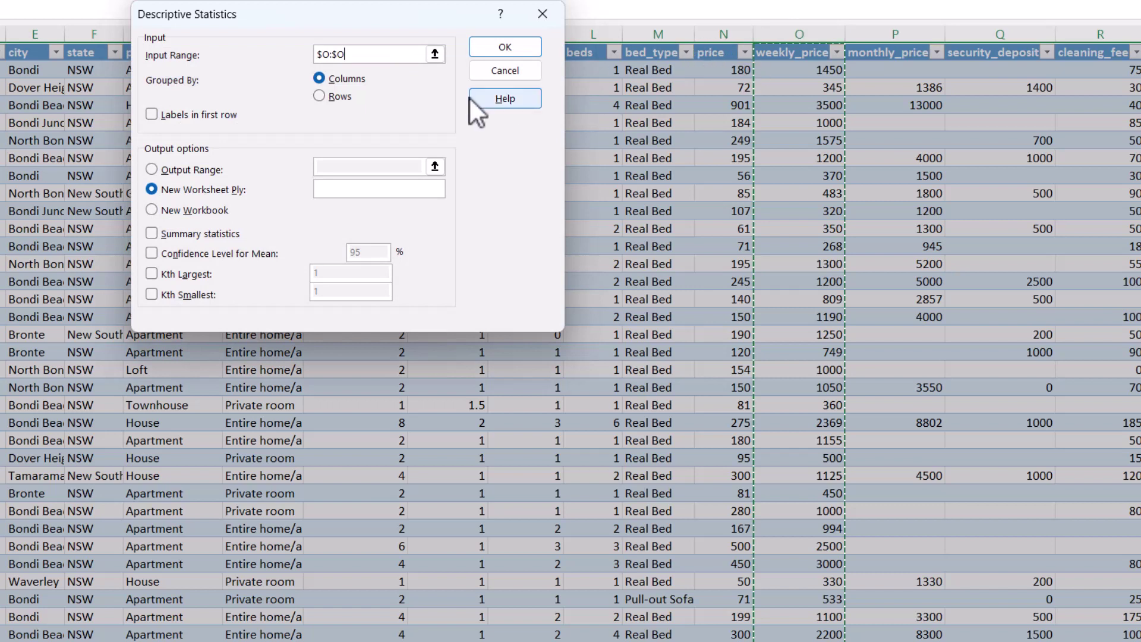
left_click(151, 114)
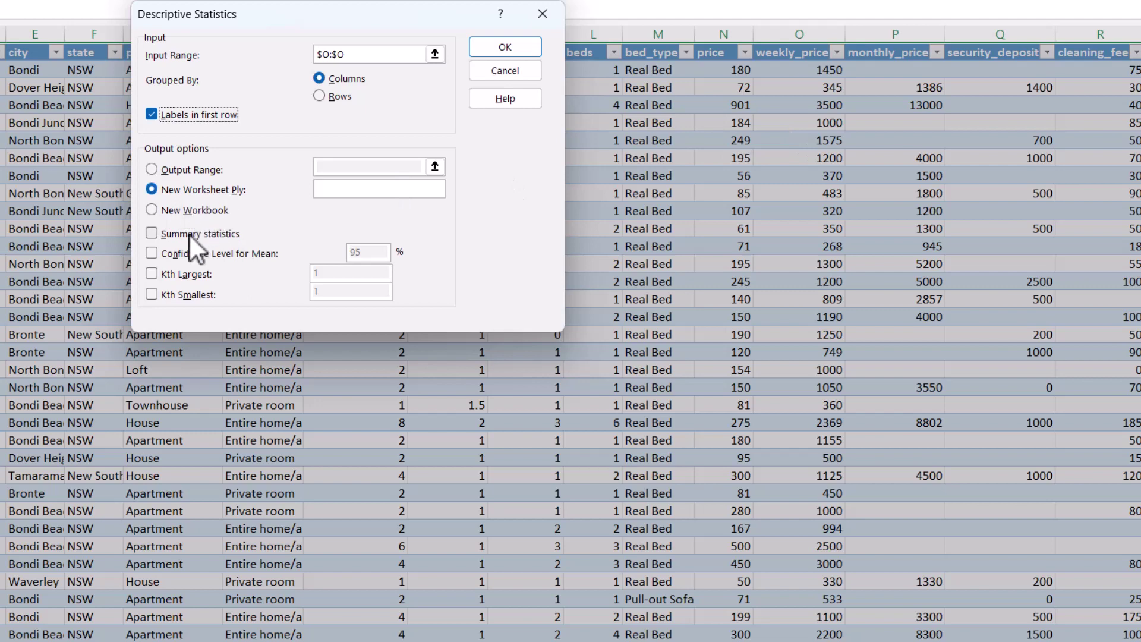
- Direct the Descriptive Statistics output to cell A1 of the CI Estimate Mean sheet
left_click(152, 169)
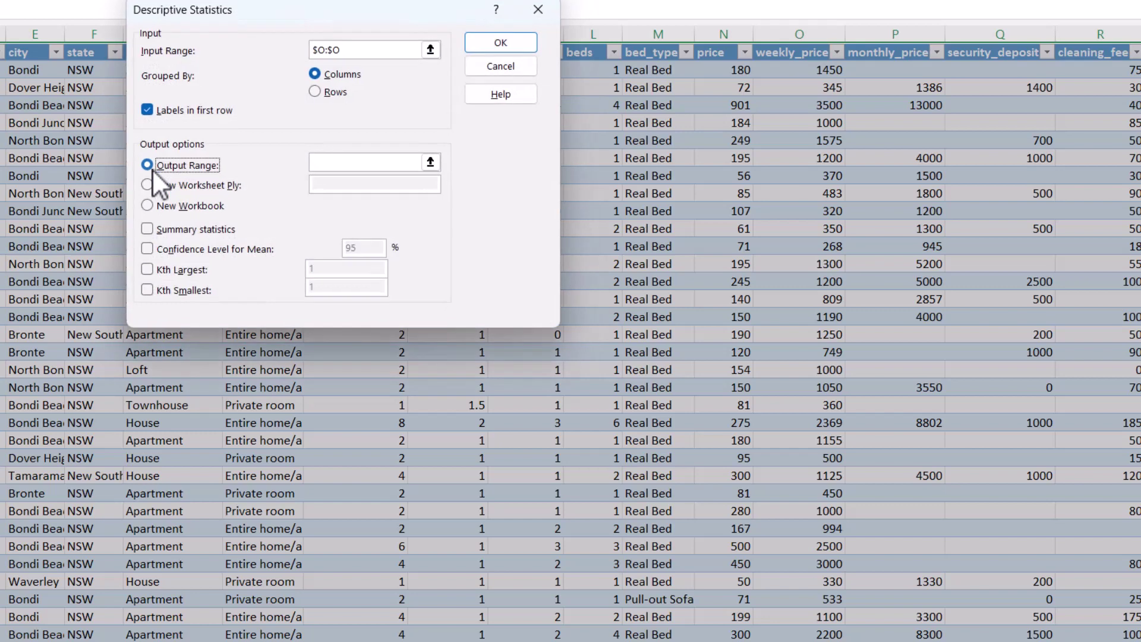
left_click(429, 163)
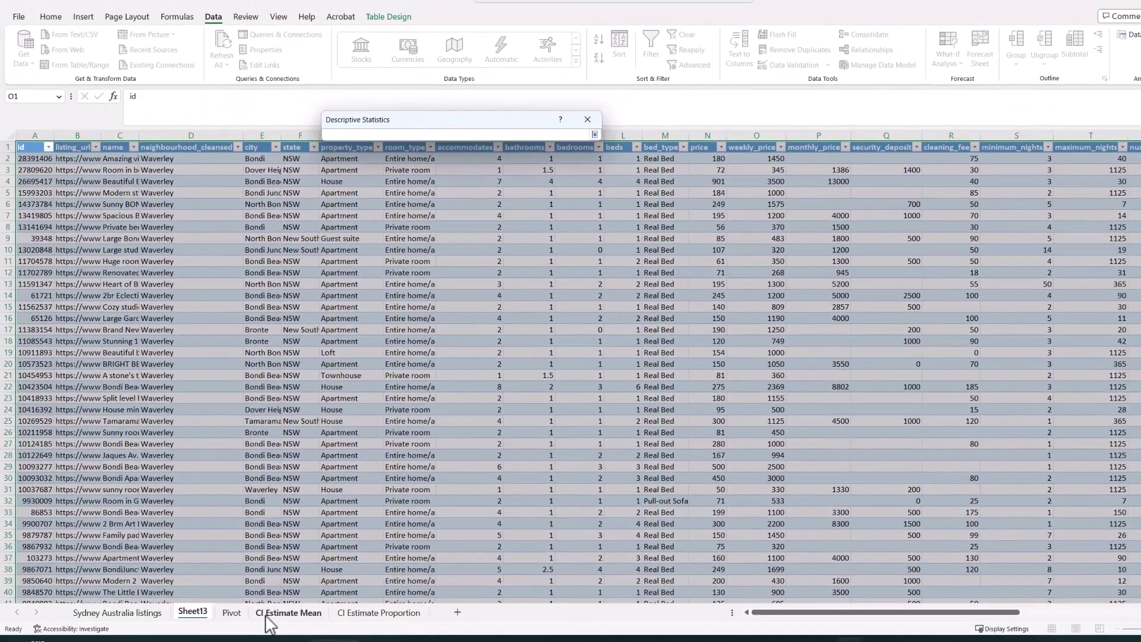
left_click(283, 618)
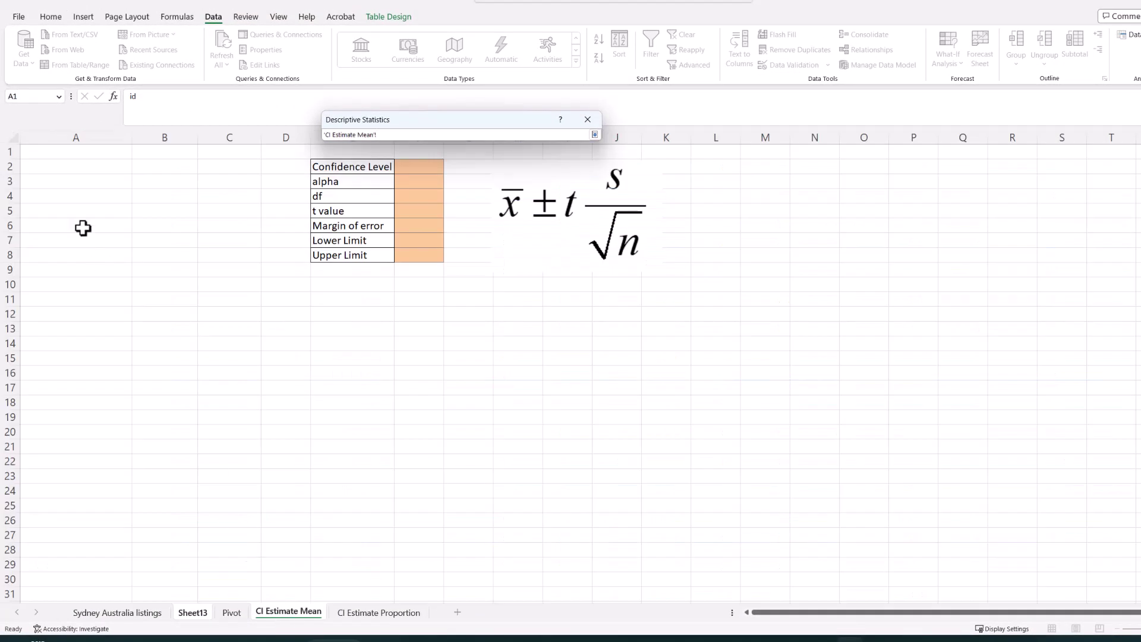
left_click(69, 152)
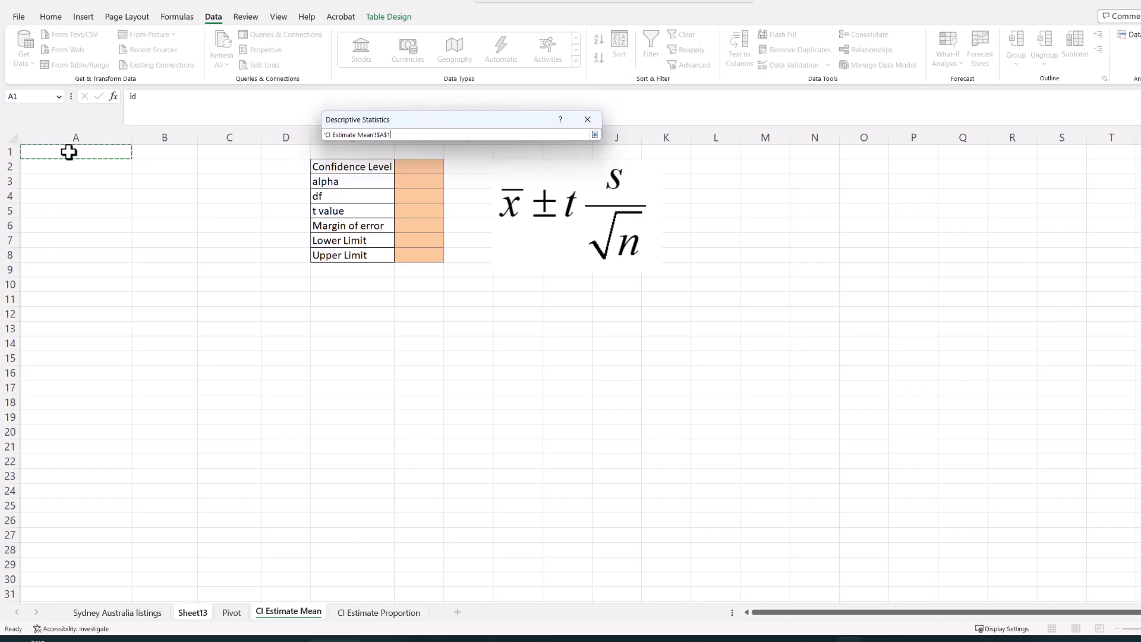
key("Return")
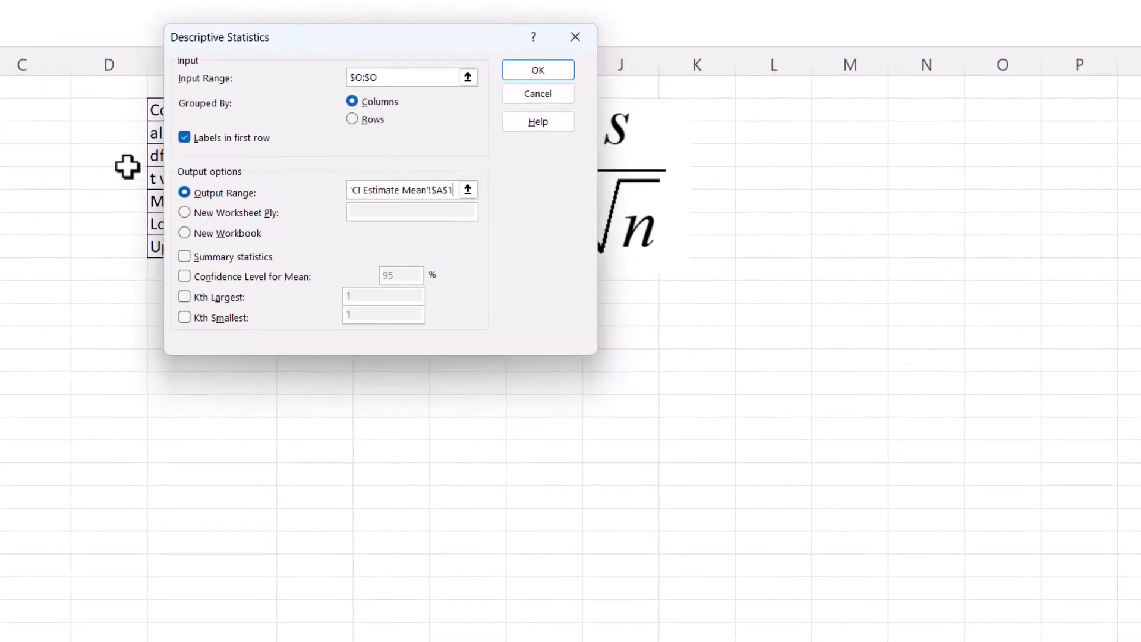
- Include summary statistics and the 95% confidence level for the mean, and run the analysis
left_click(184, 257)
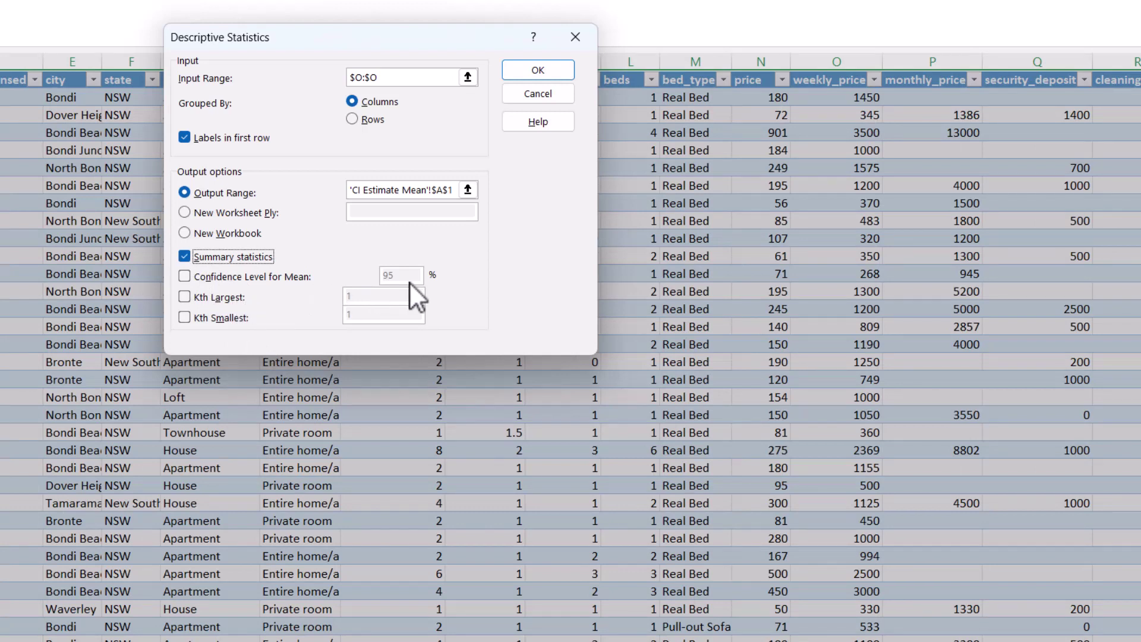
left_click(306, 277)
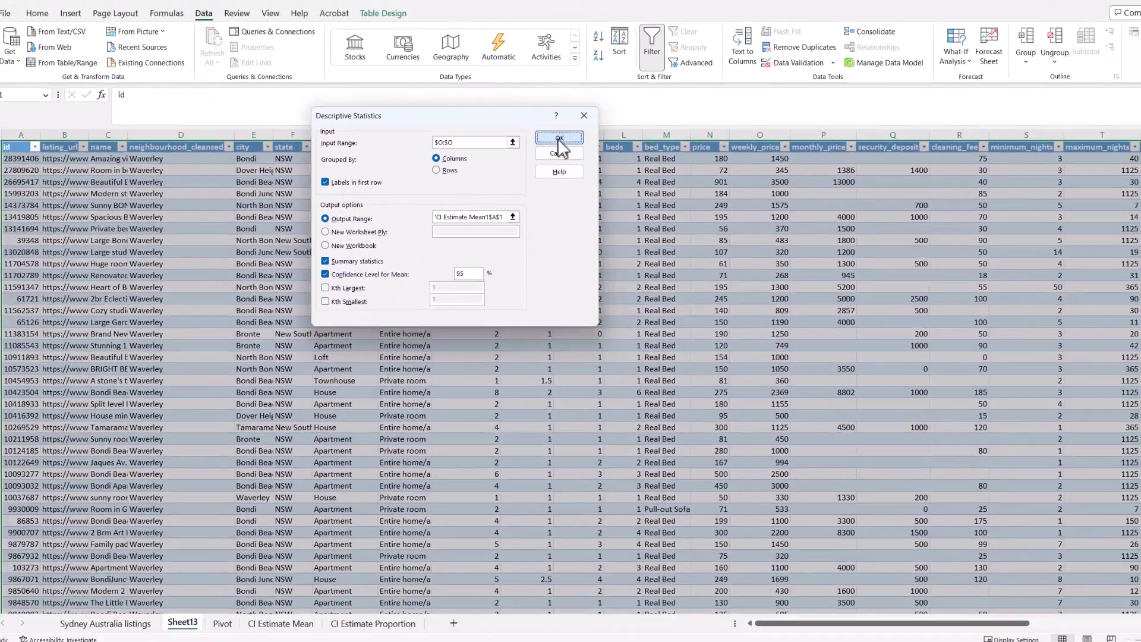
left_click(535, 77)
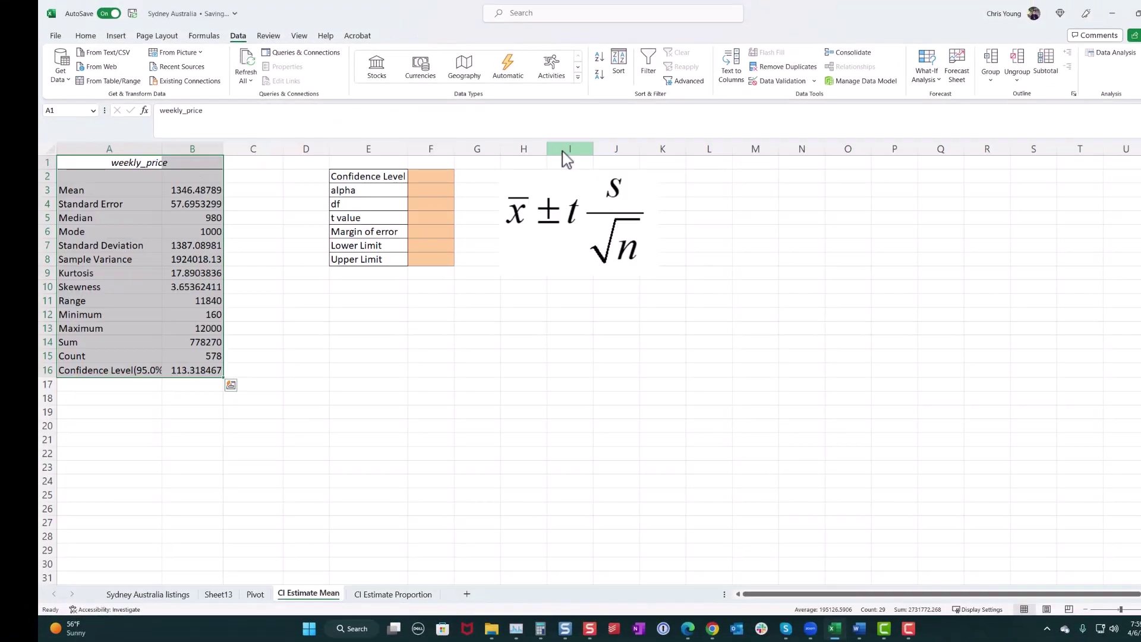
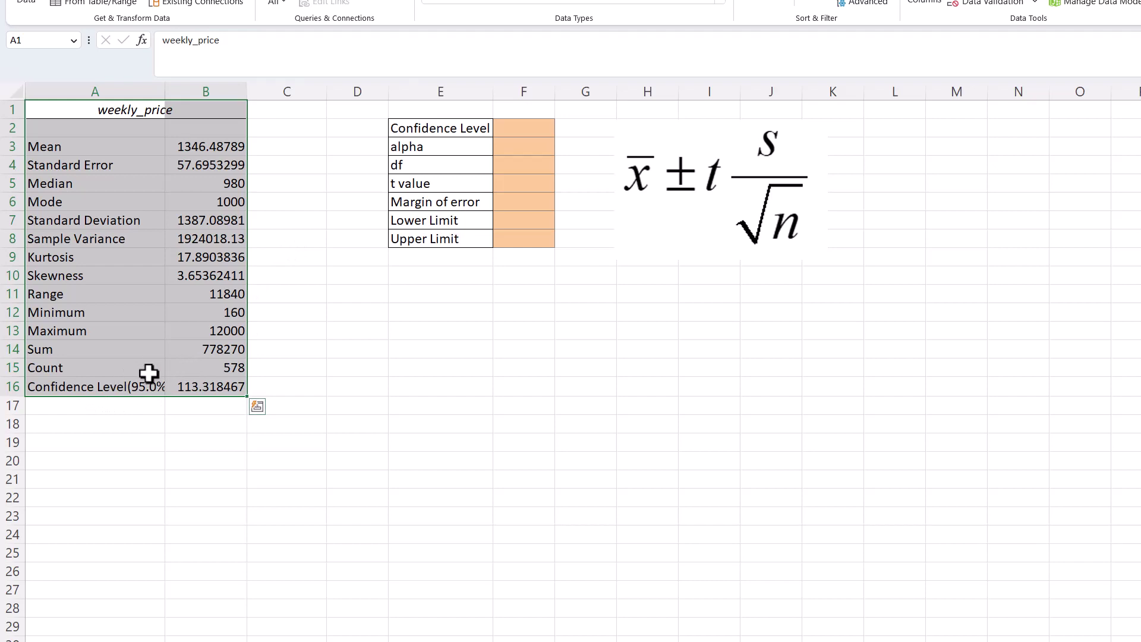
- Label the Count value "n" in C15 and the Mean value "x bar" in C3
left_click(216, 373)
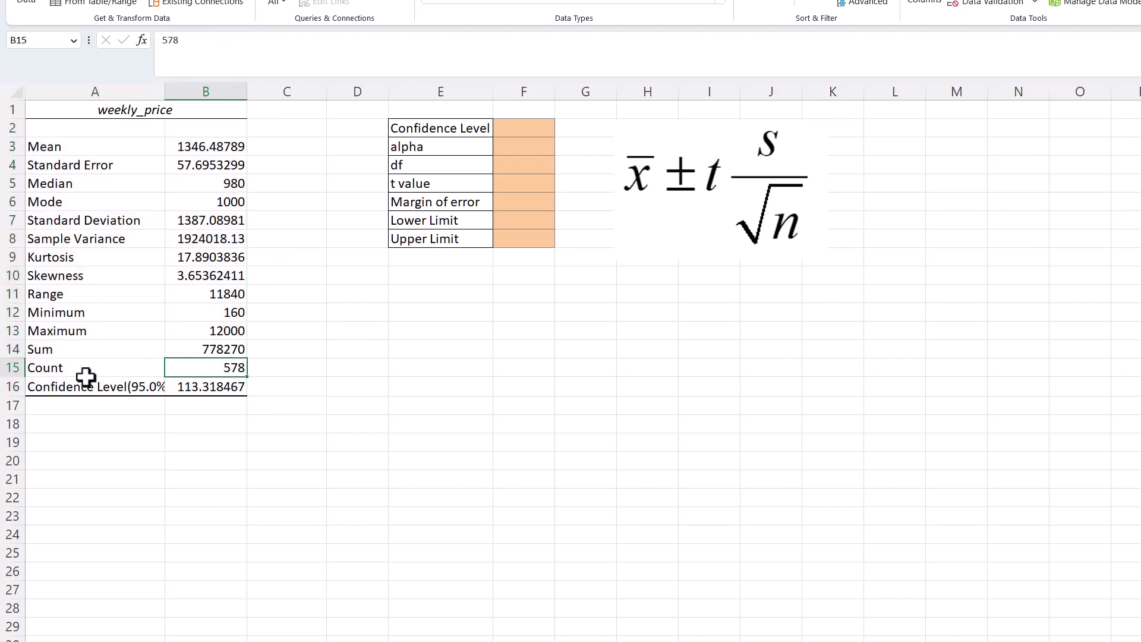
left_click(280, 369)
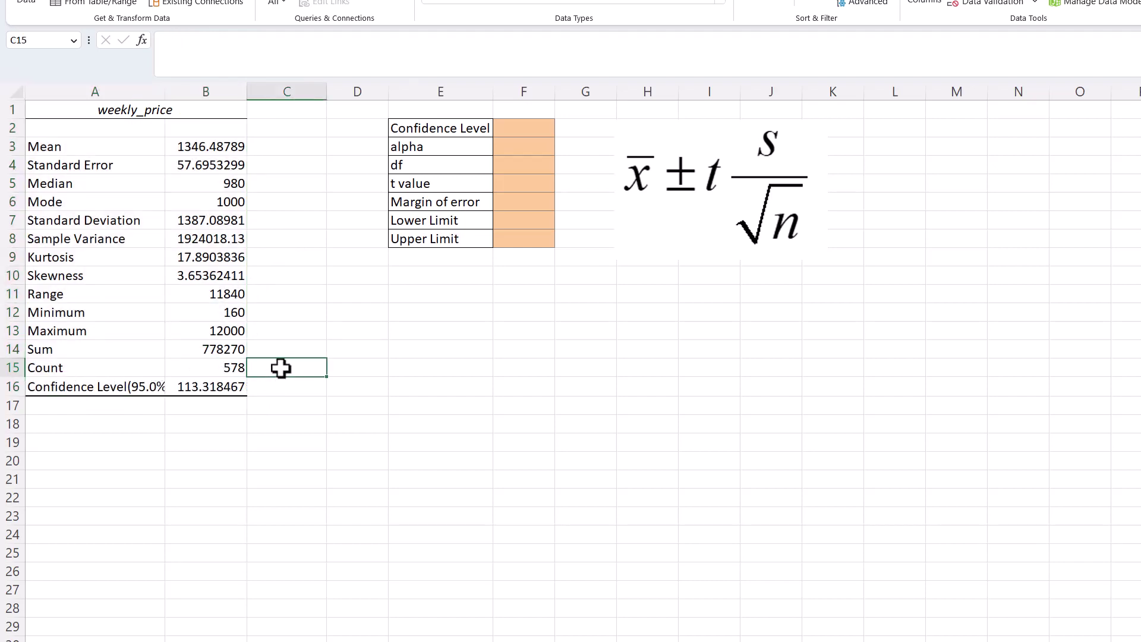
type("n")
key("Left")
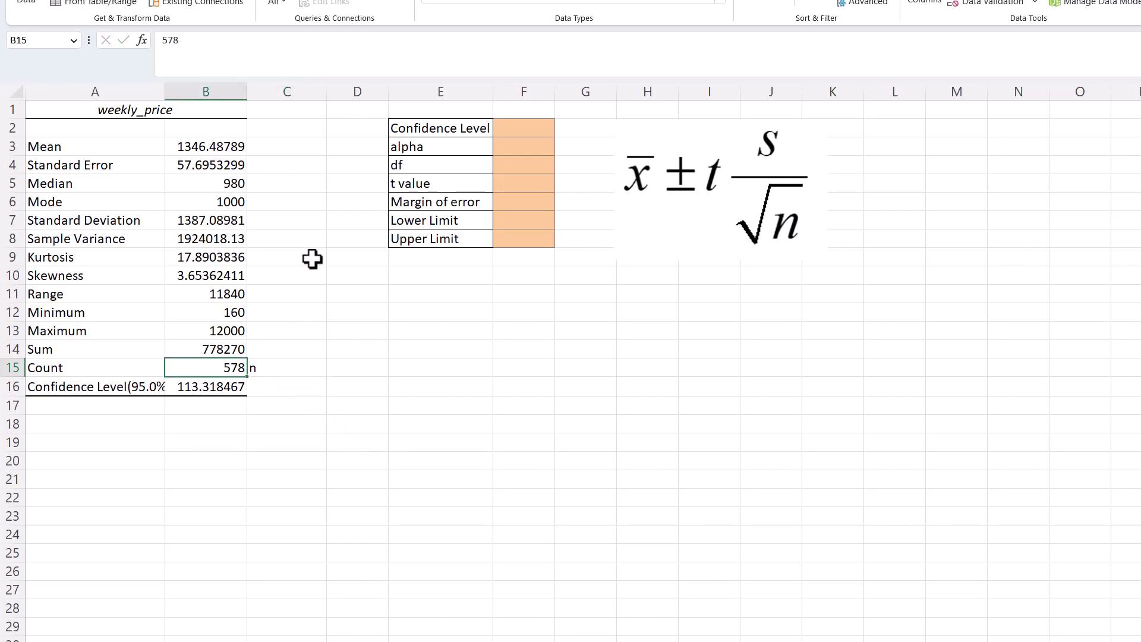
left_click(276, 150)
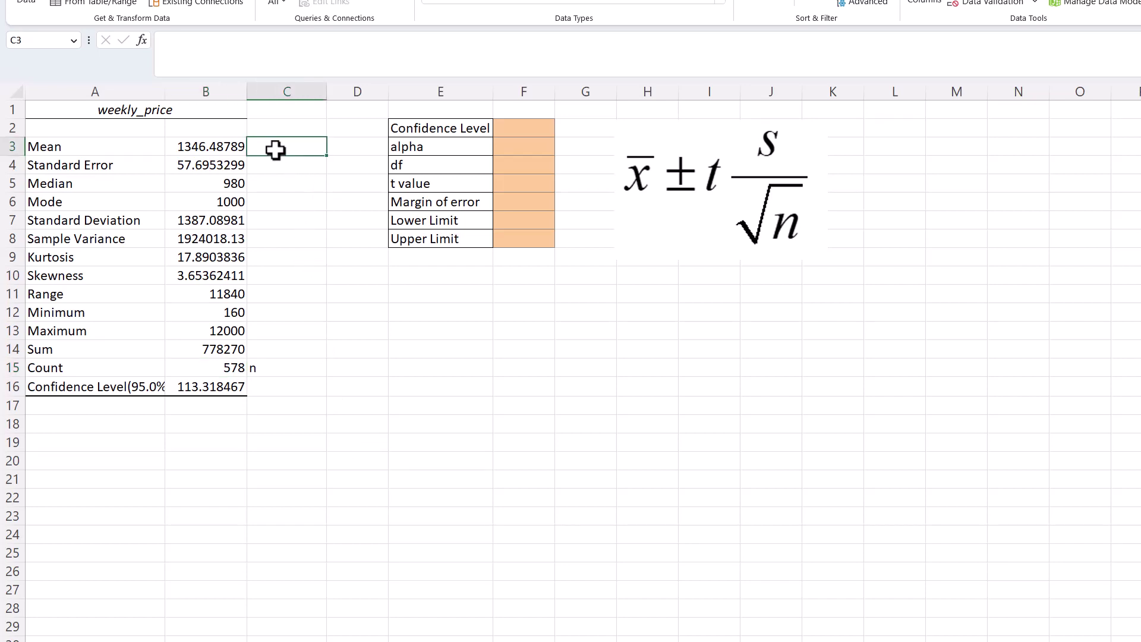
type("x bar")
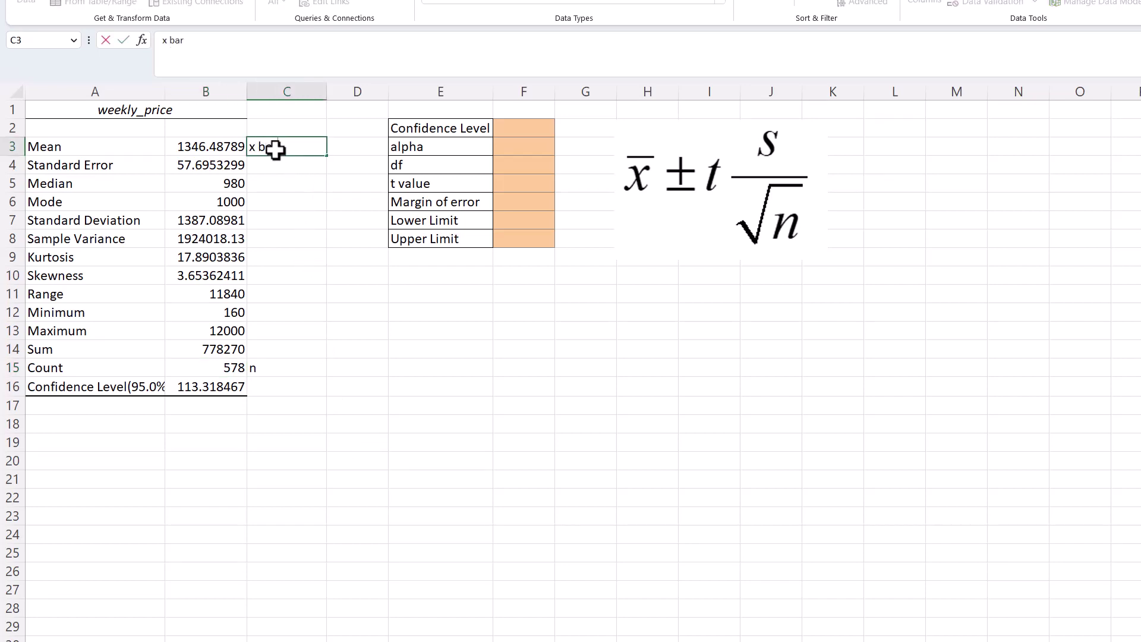
key("Return")
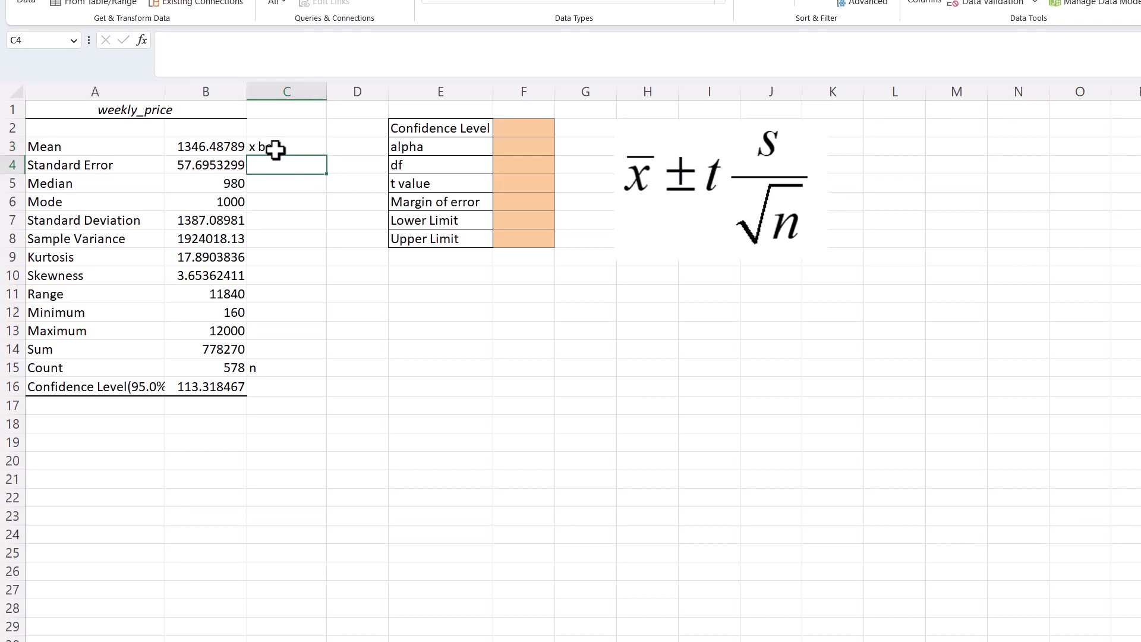
- Label the Standard Deviation value "s" in cell C7
key("Down")
key("Down")
key("Down")
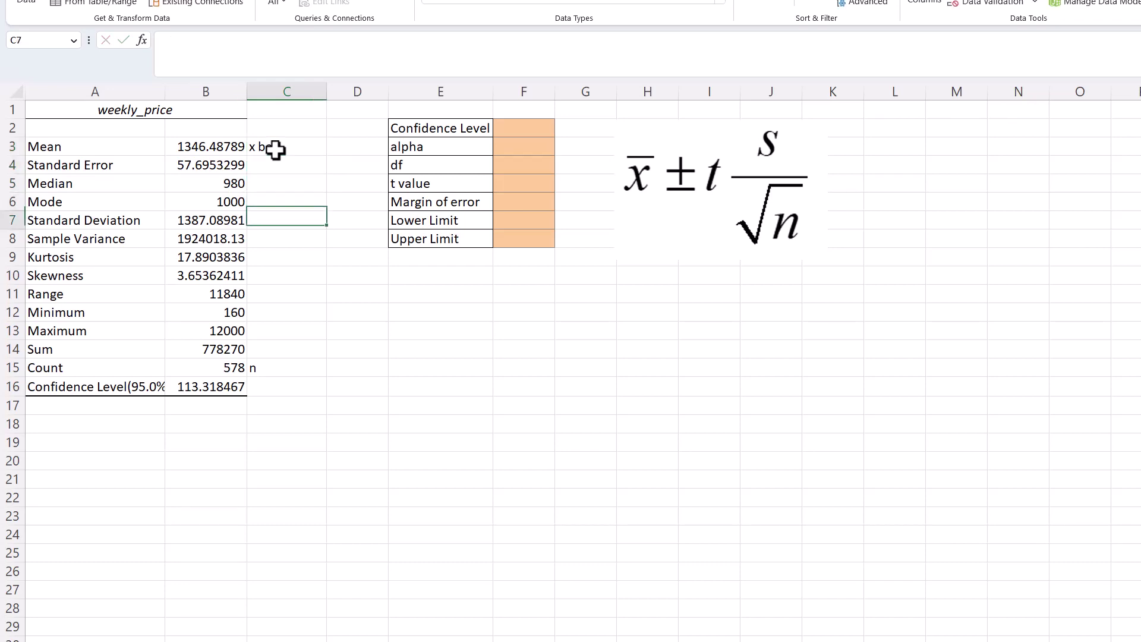
type("s")
key("Return")
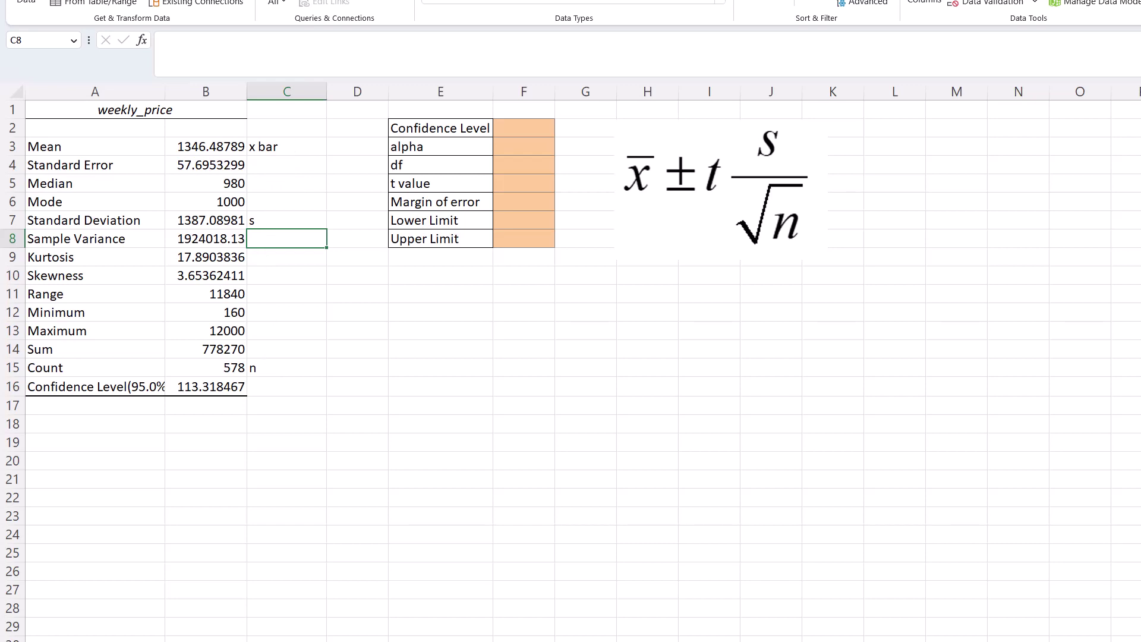
- Enter a confidence level of .95 in cell F2
left_click(523, 128)
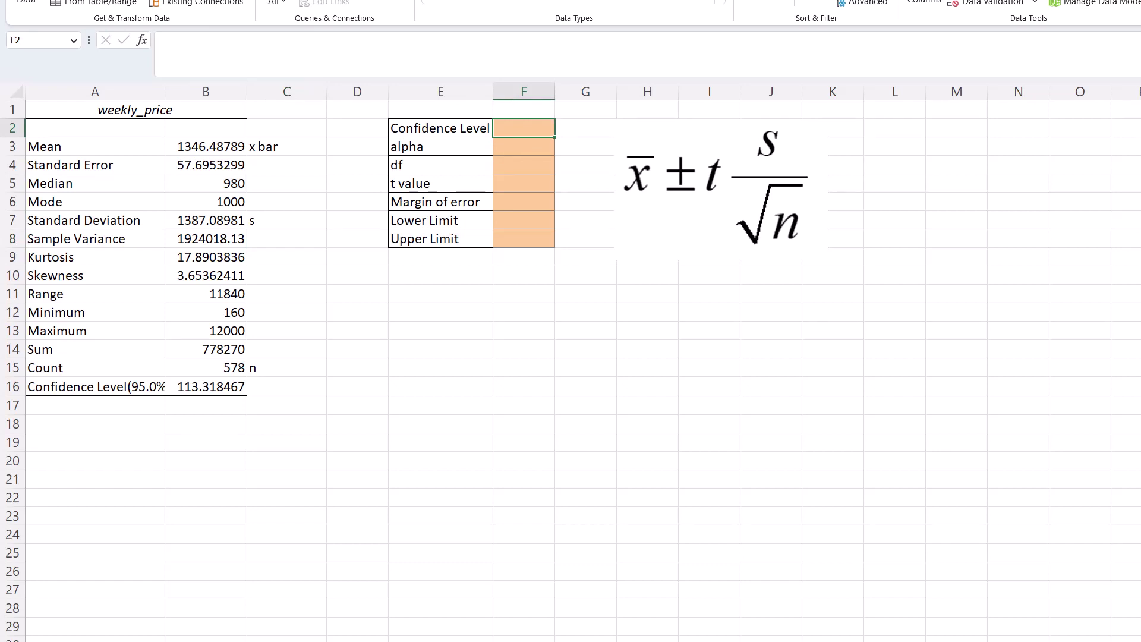
type(".")
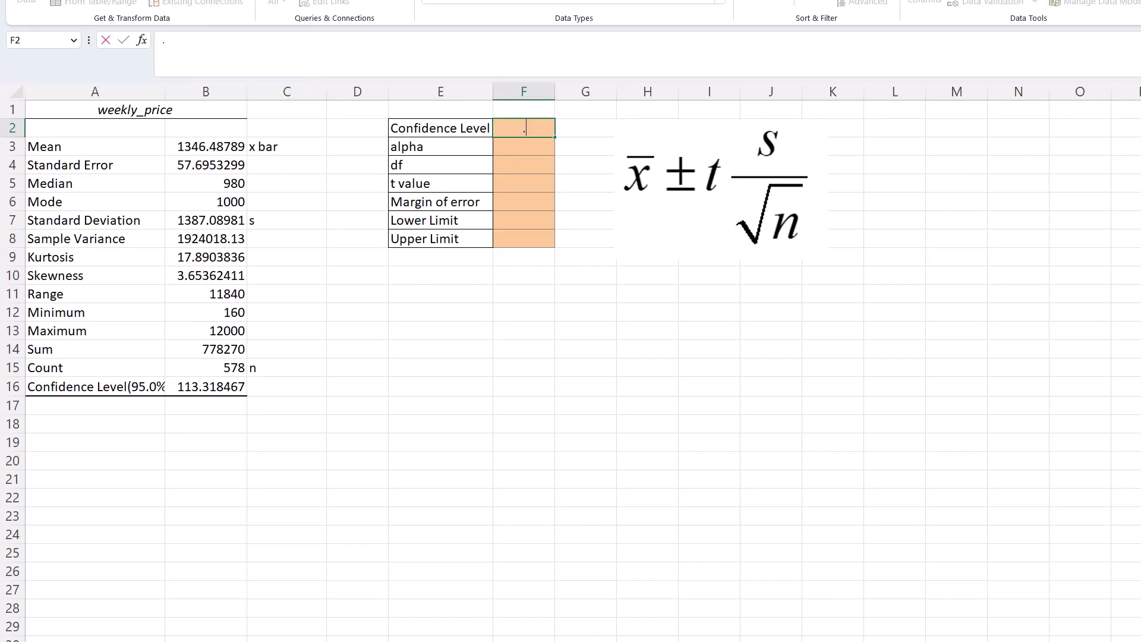
type("95")
key("Return")
- Calculate alpha in cell F3 as one minus the confidence level, using =1-F2
type("=")
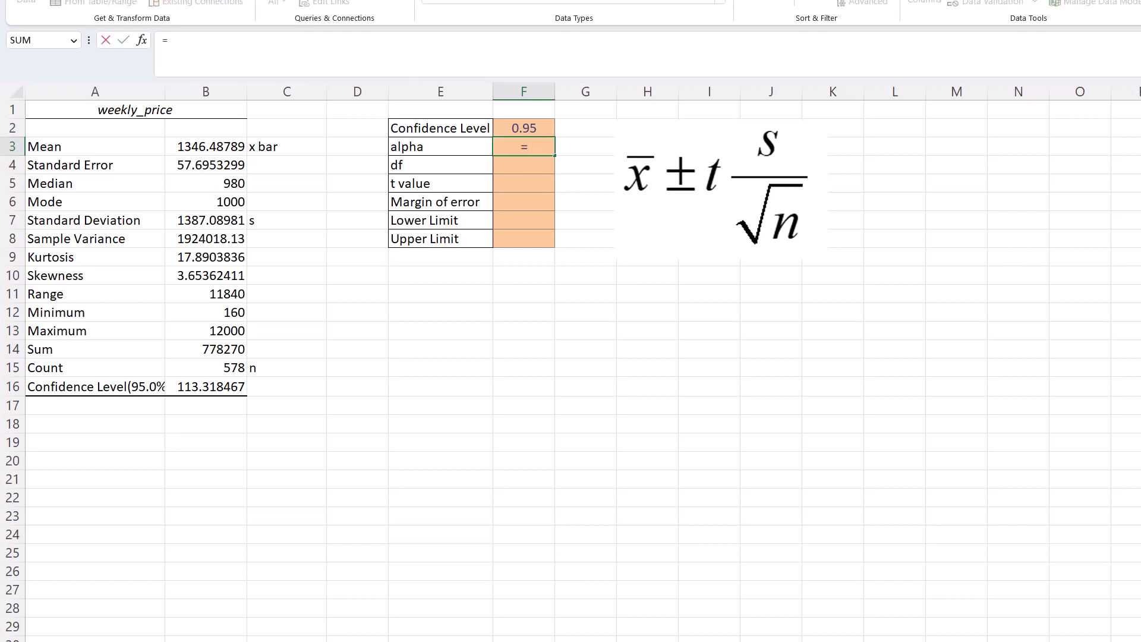
type("1-")
key("Up")
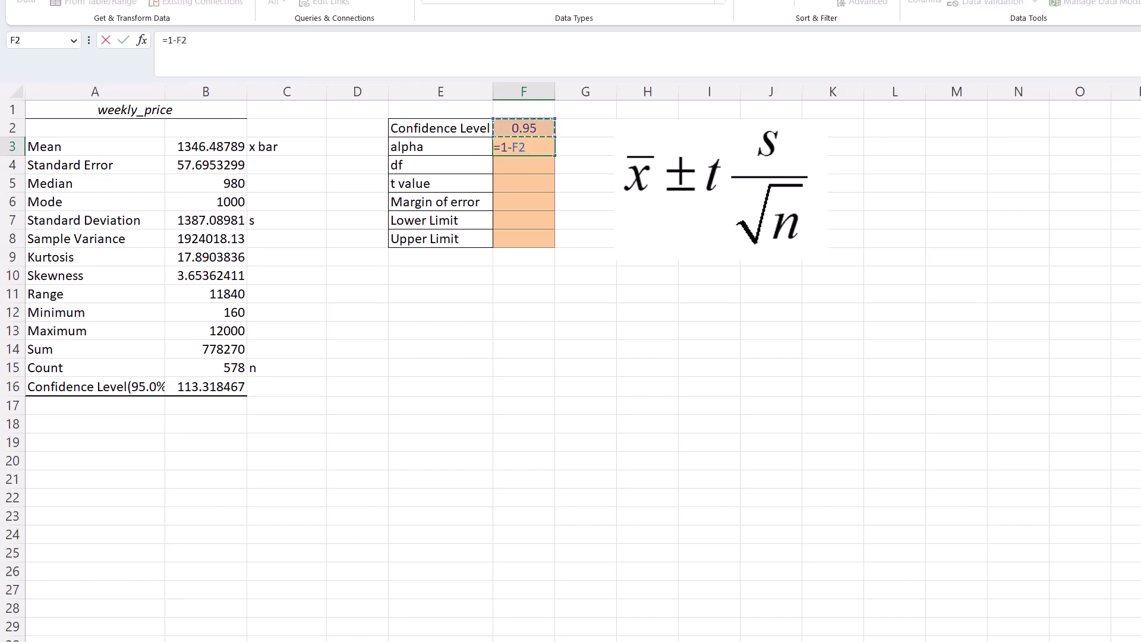
key("Return")
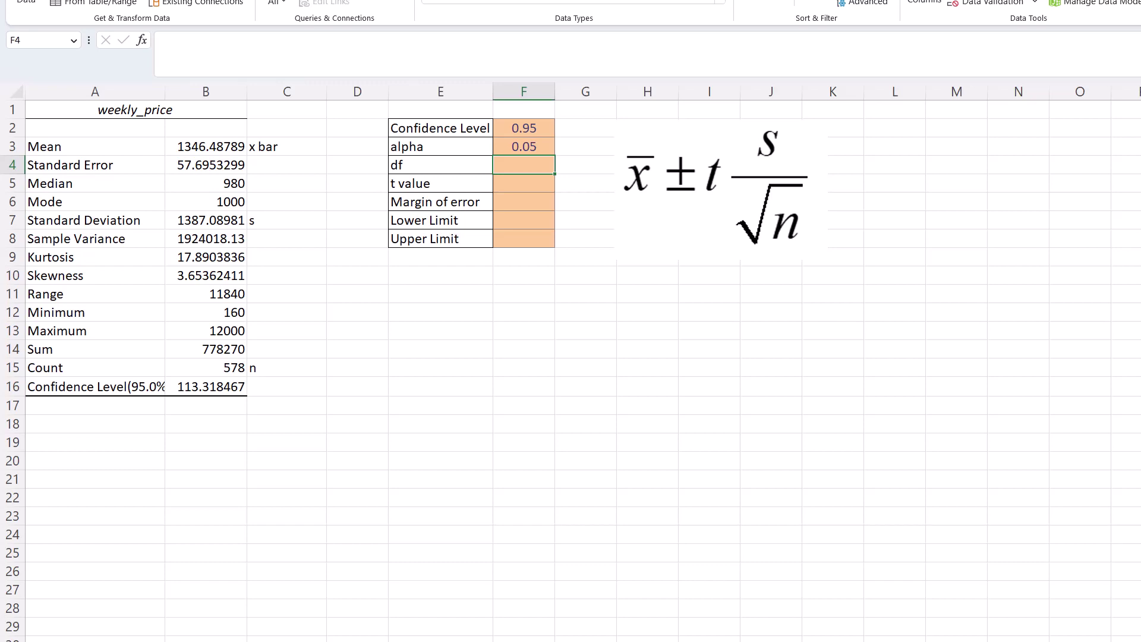
- Calculate the degrees of freedom in cell F4 from the sample count, using =B15-1
type("=")
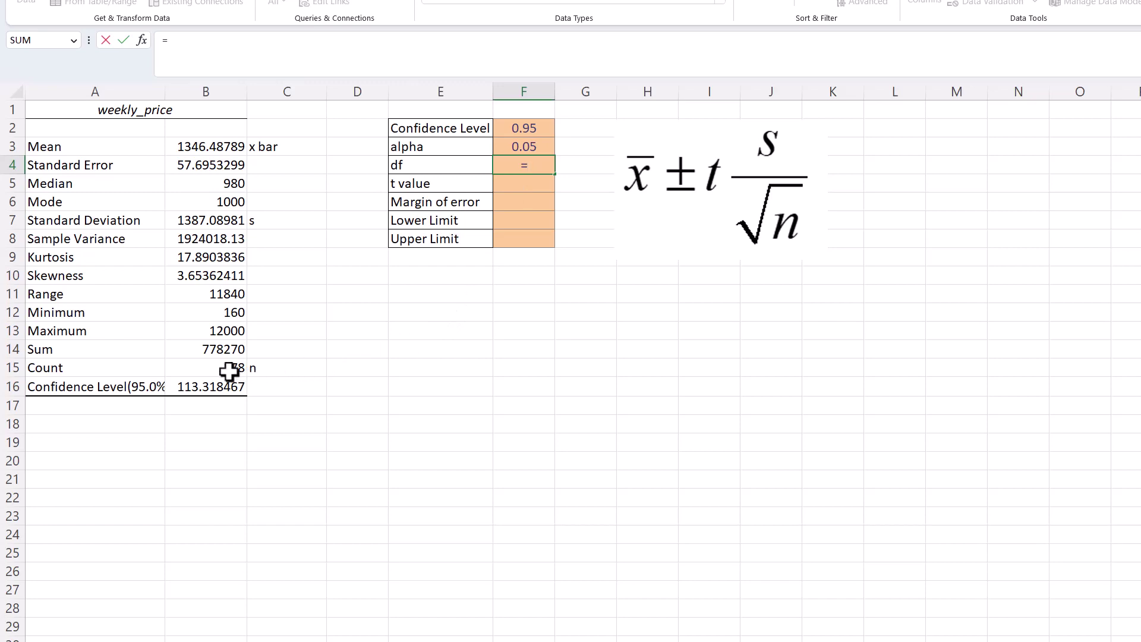
left_click(222, 369)
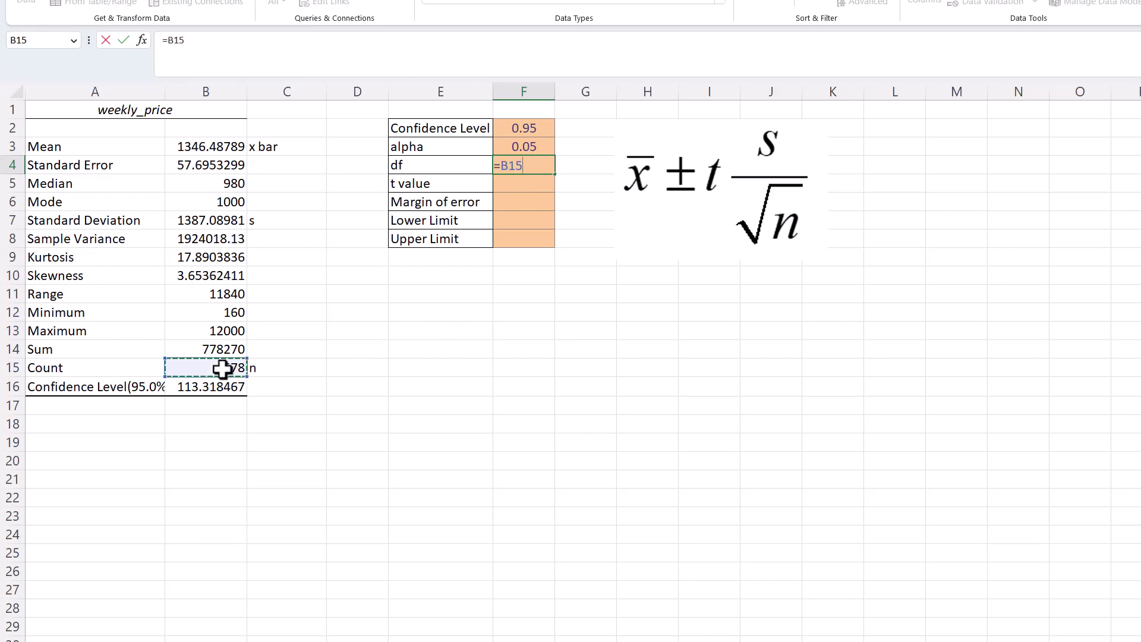
type("-1")
key("Return")
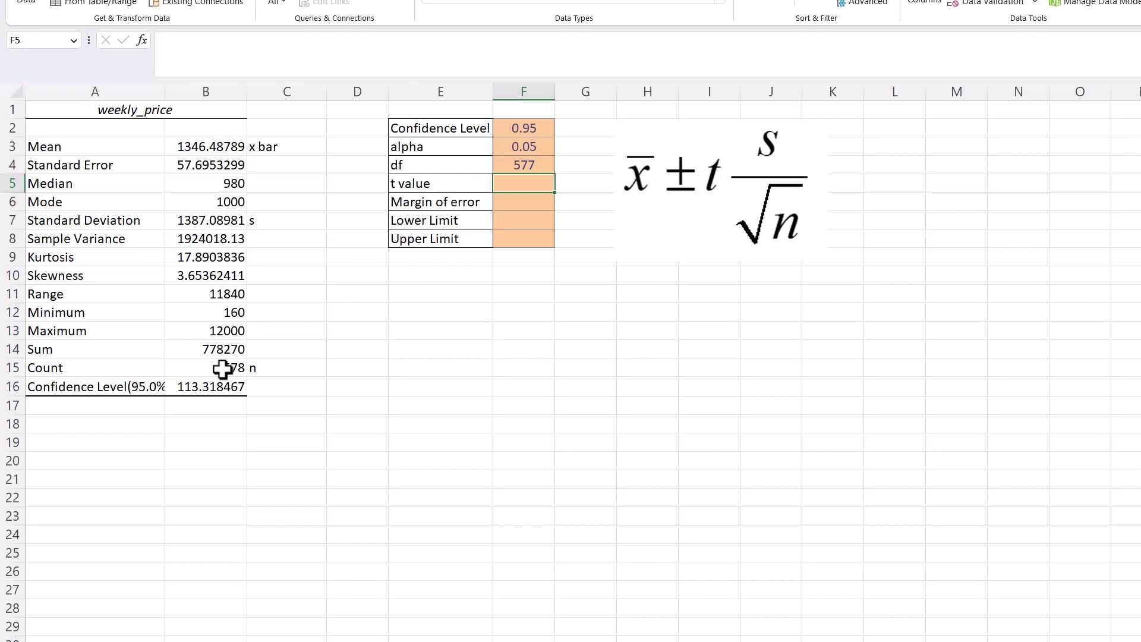
- Calculate the two-tailed t value in cell F5 from alpha and df, using =T.INV.2T(F3,F4)
type("=T.")
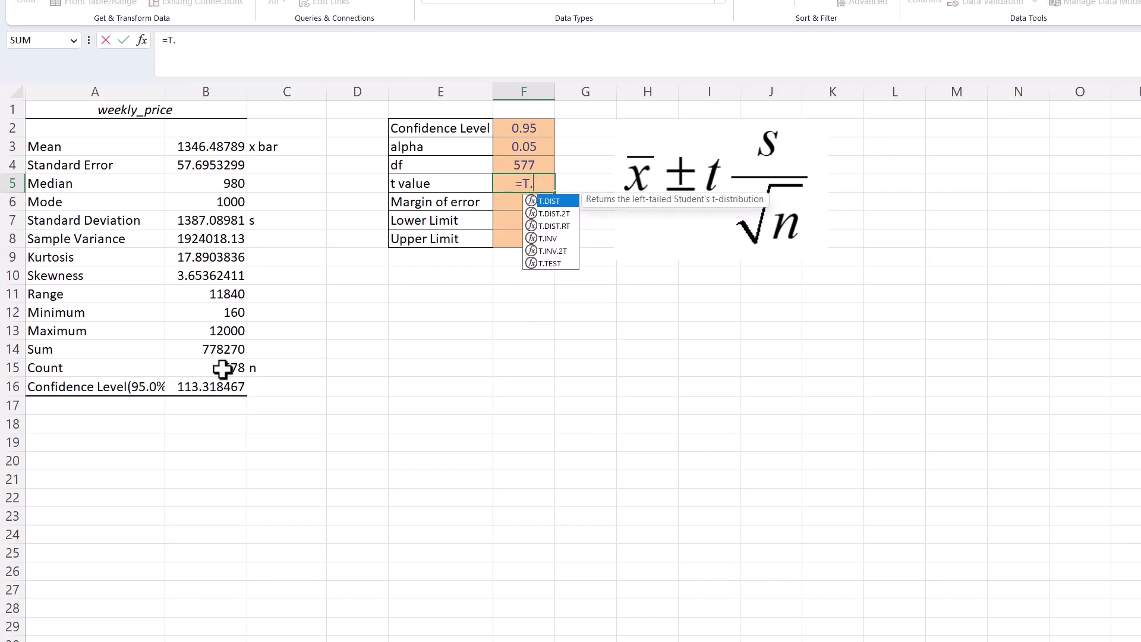
type("INV.")
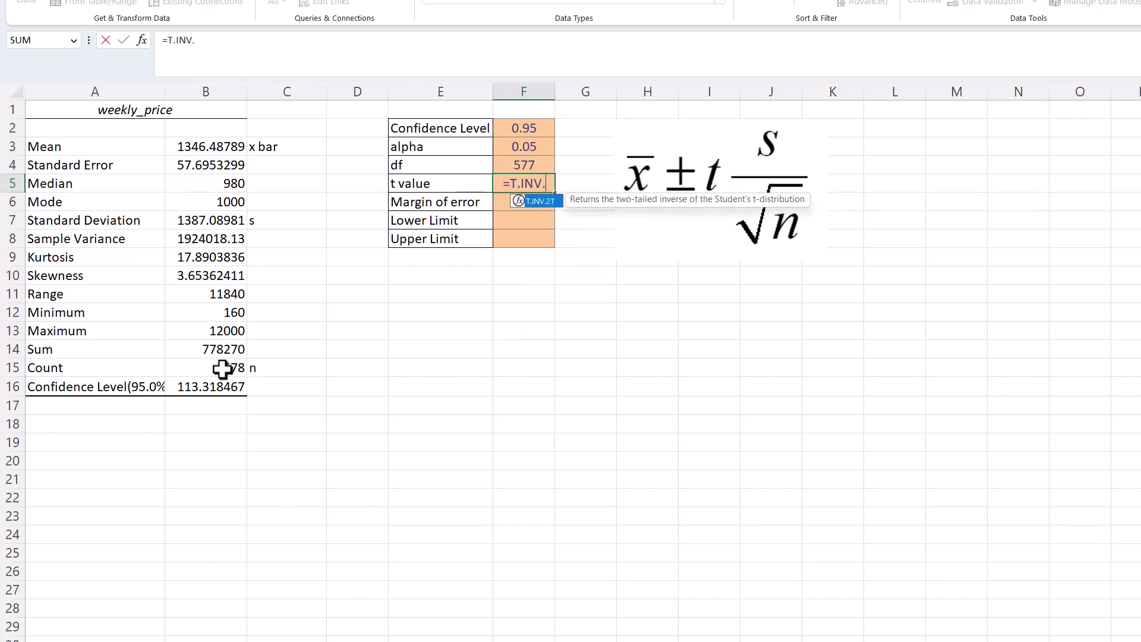
type("2T")
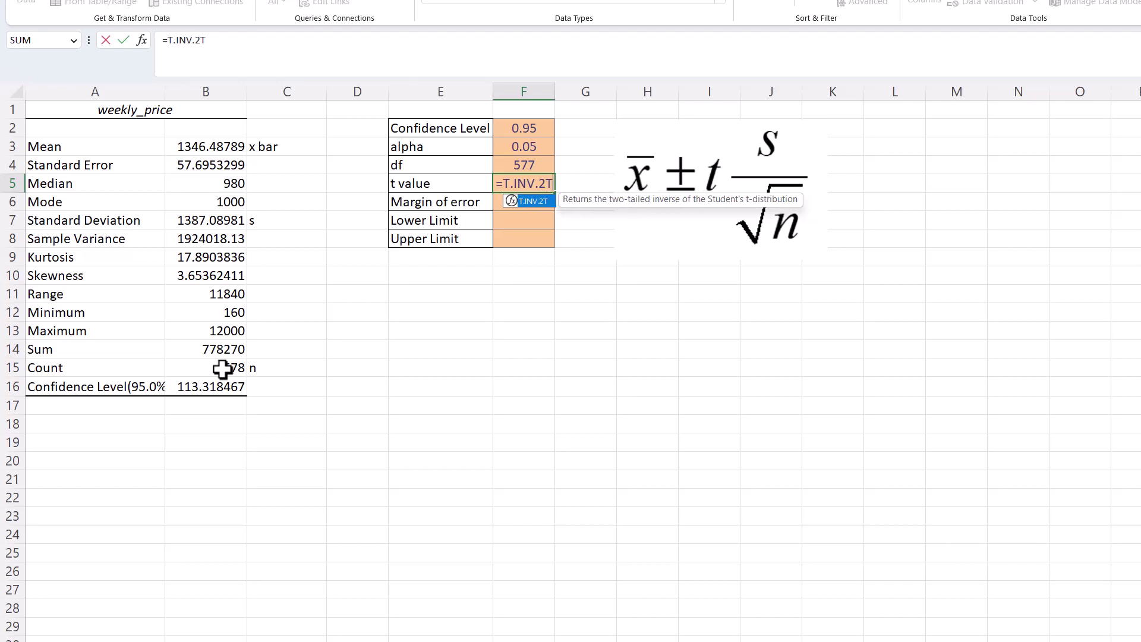
type("(")
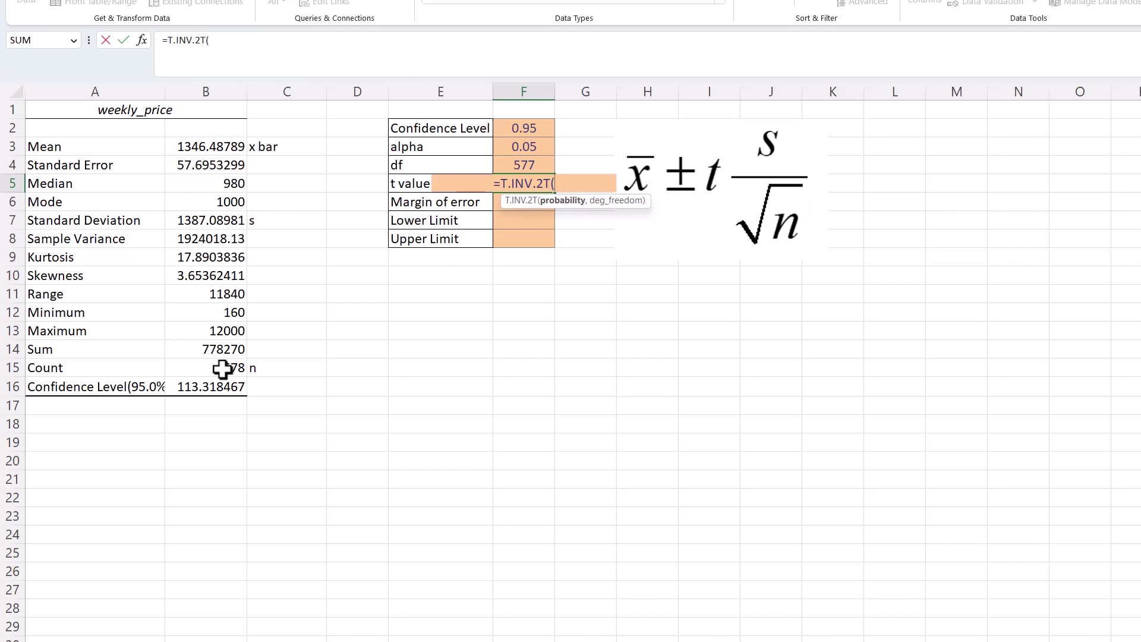
key("Up")
key("Up")
type(",")
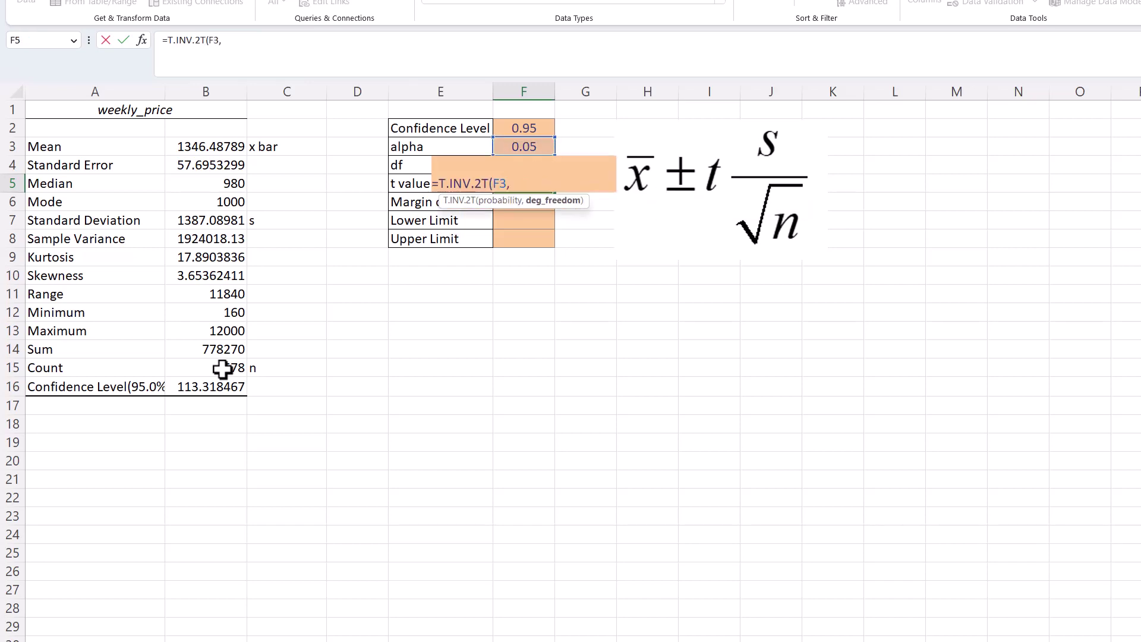
key("Up")
type(")")
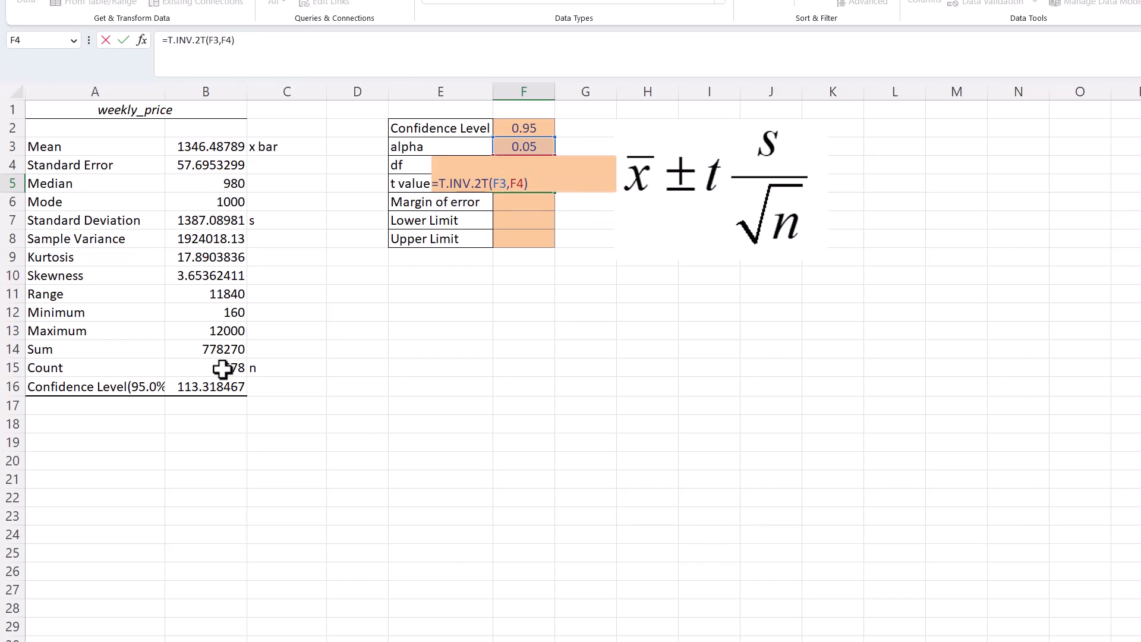
key("Return")
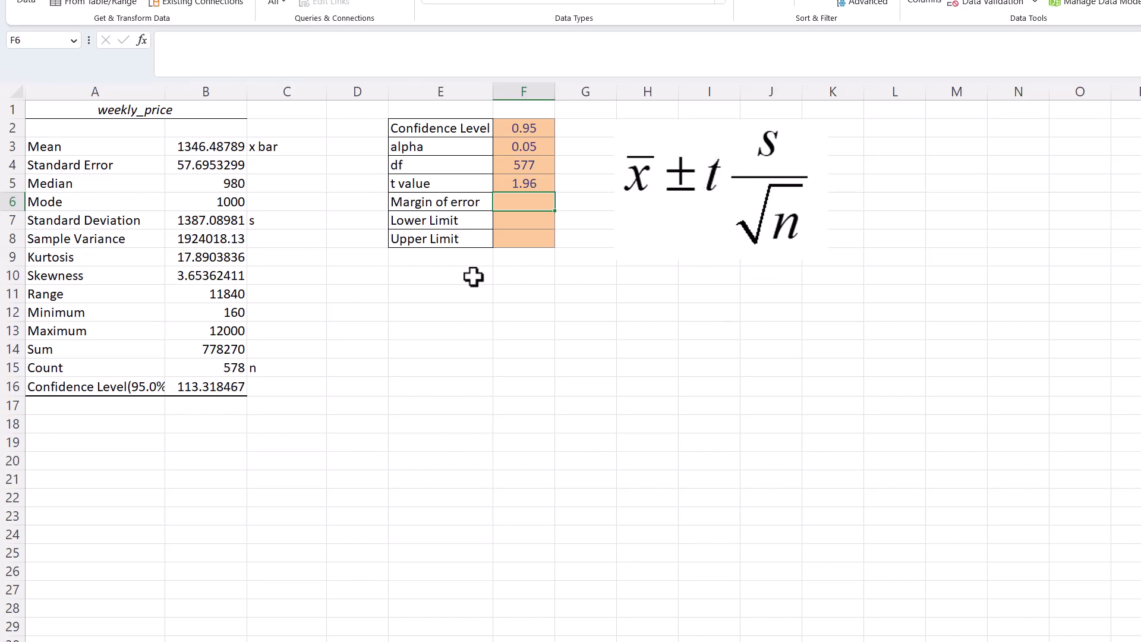
- Recalculate the standard error in cell C4 beside the Standard Error output, using =B7/SQRT(B15)
left_click(91, 166)
left_click_drag(91, 166, 189, 166)
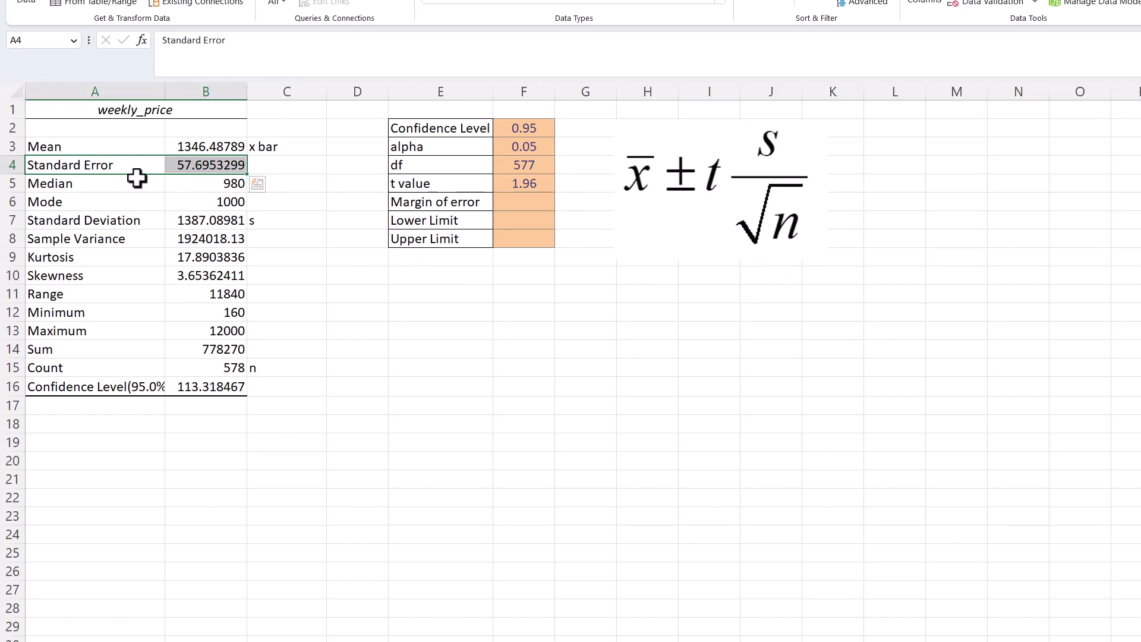
left_click(212, 168)
left_click(277, 164)
type("=")
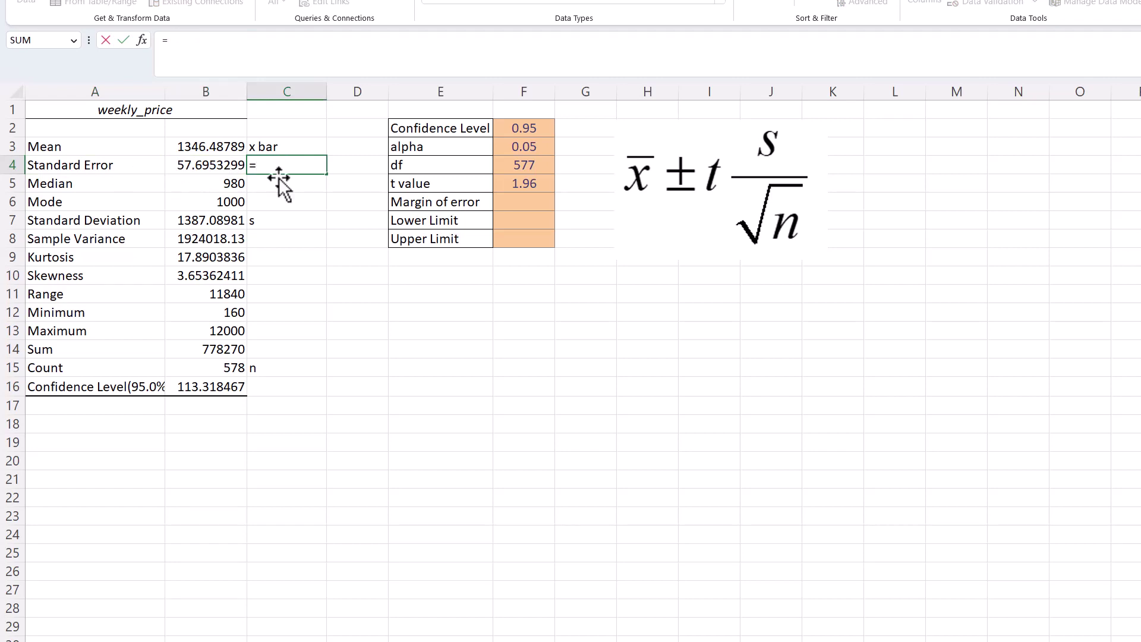
left_click(209, 220)
type("/SQRT(")
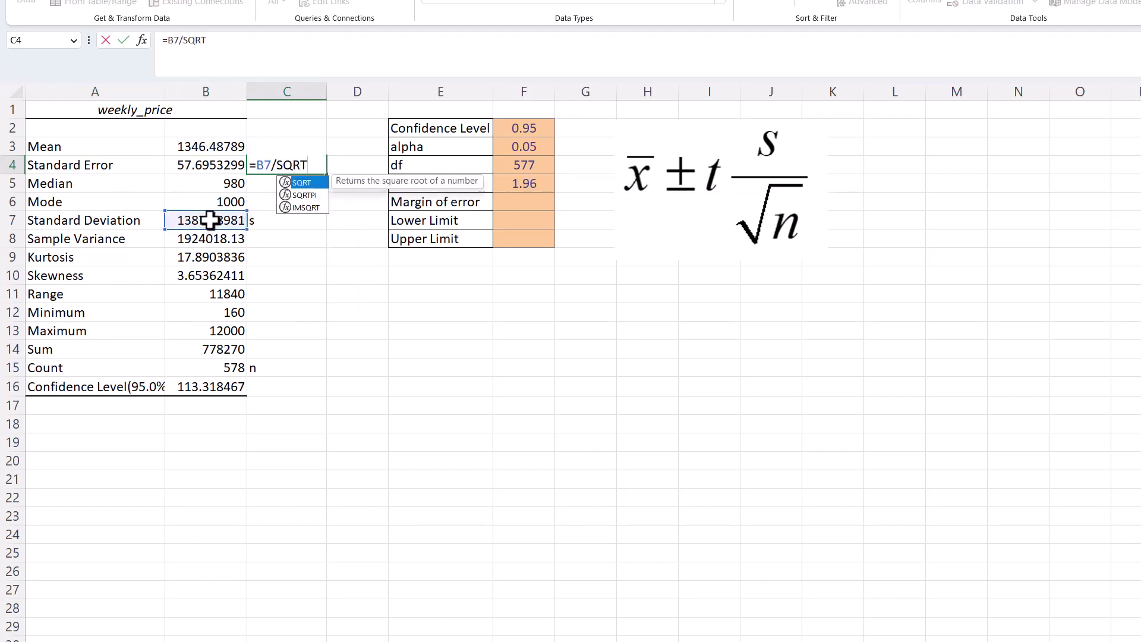
left_click(217, 368)
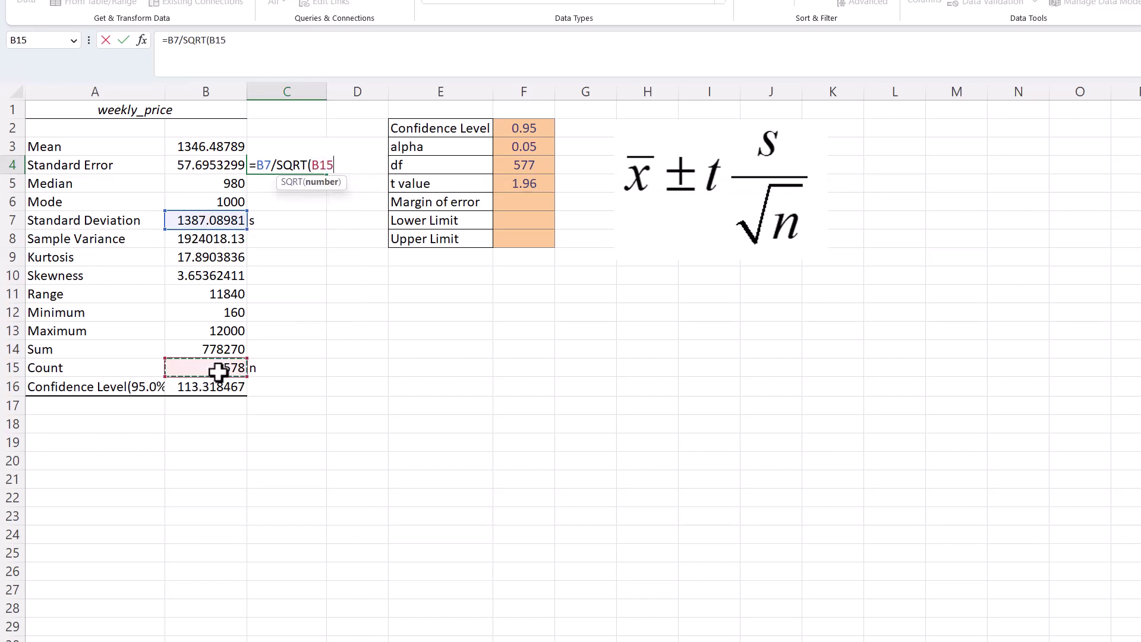
key("Return")
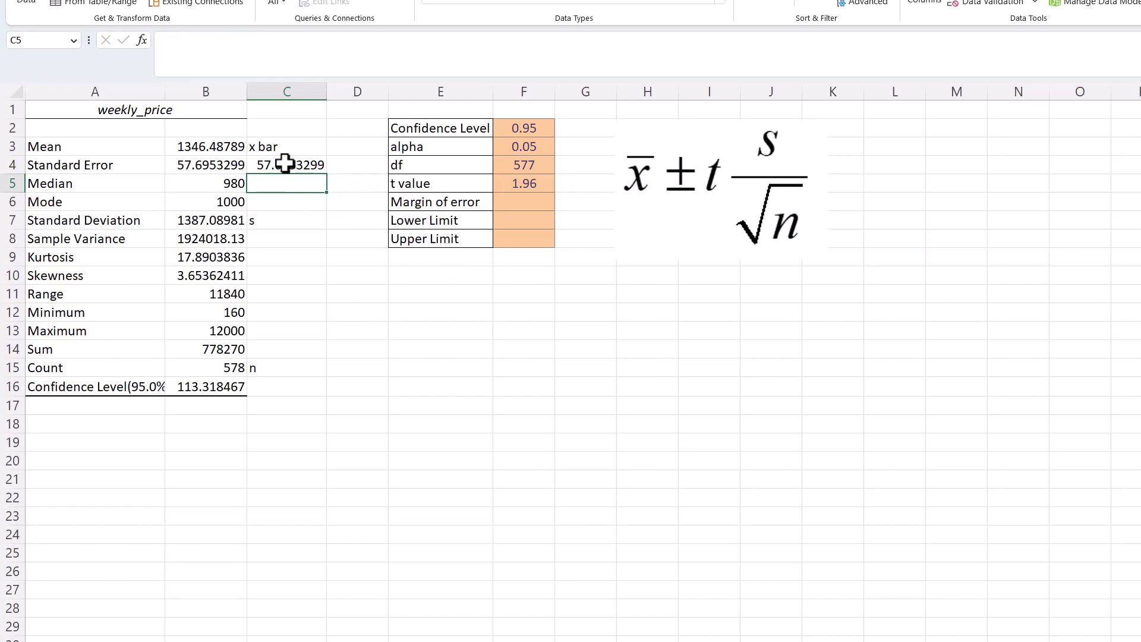
- Calculate the margin of error in cell F6 as the t value times the standard error, using =F5*B4
left_click(530, 201)
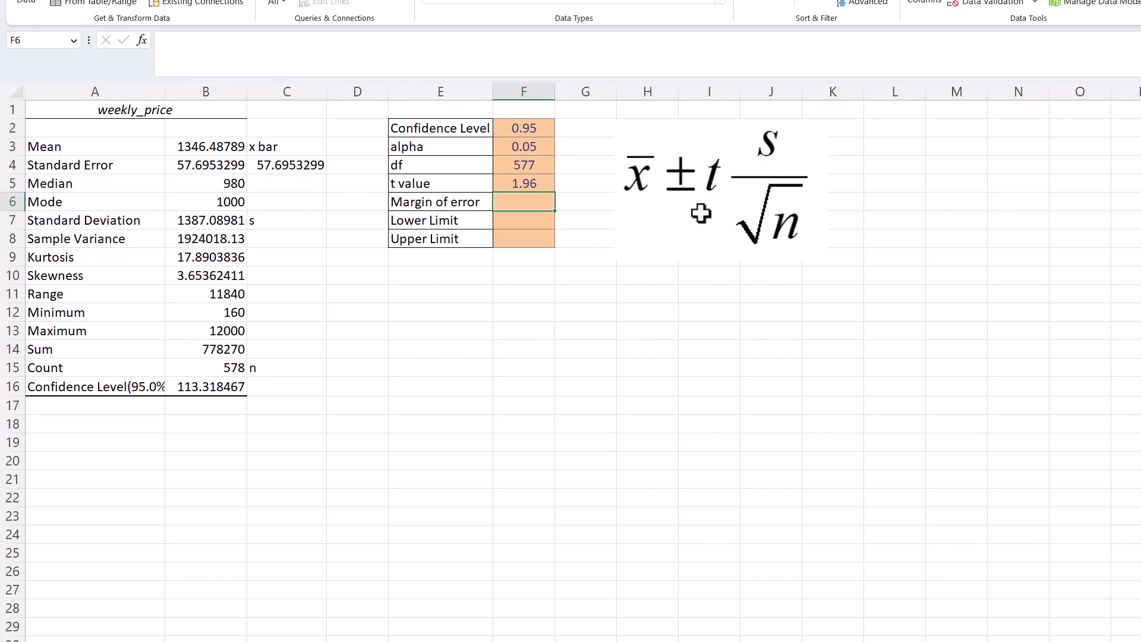
type("=")
key("Up")
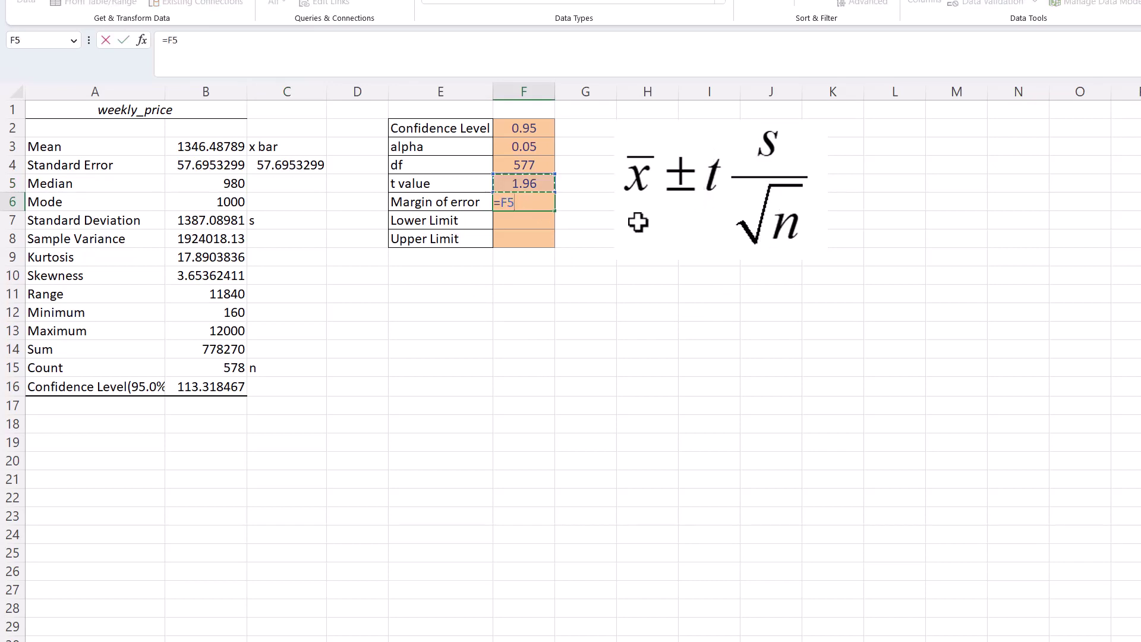
type("*")
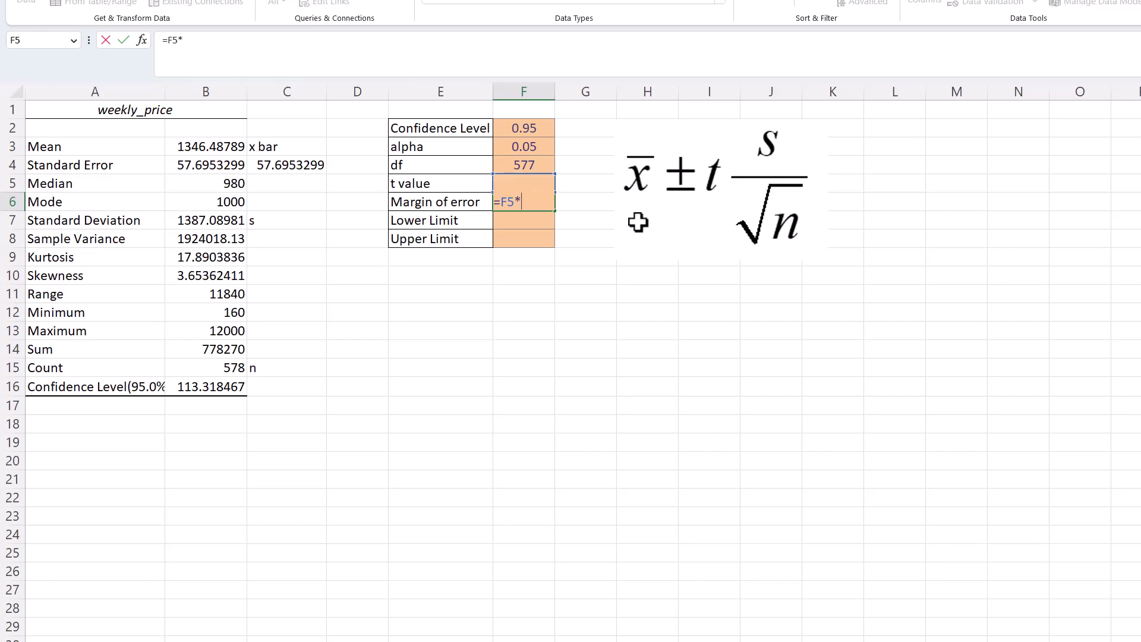
left_click(226, 165)
key("ctrl+Return")
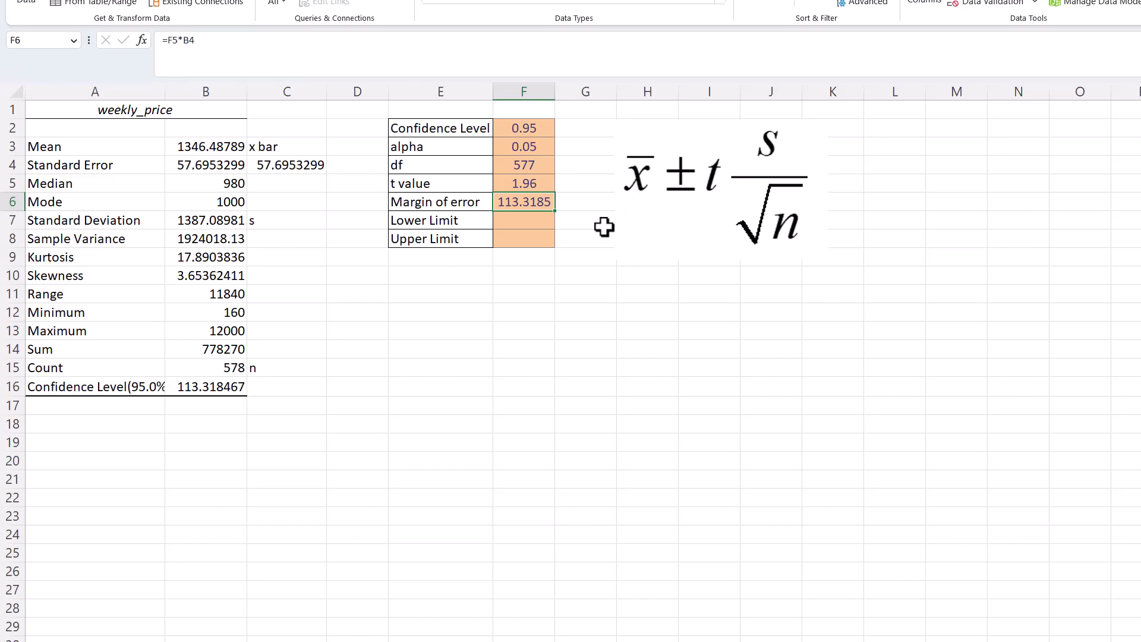
- Calculate the lower limit in cell F7 as the mean minus the margin of error, using =B3-F6
left_click(535, 221)
type("=")
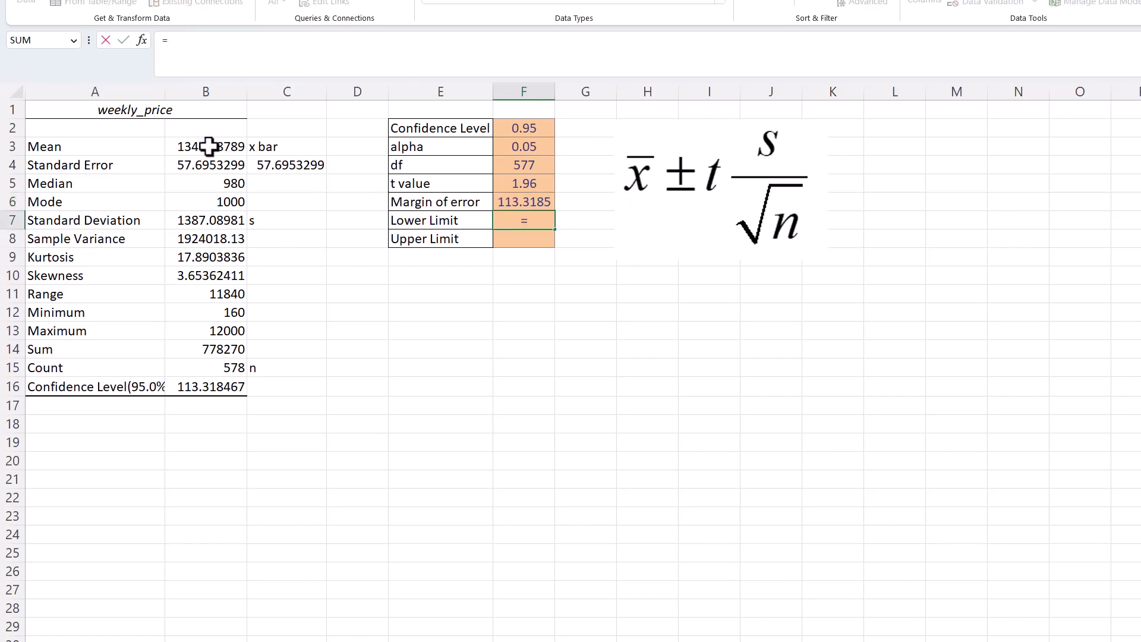
left_click(206, 145)
type("-")
left_click(498, 202)
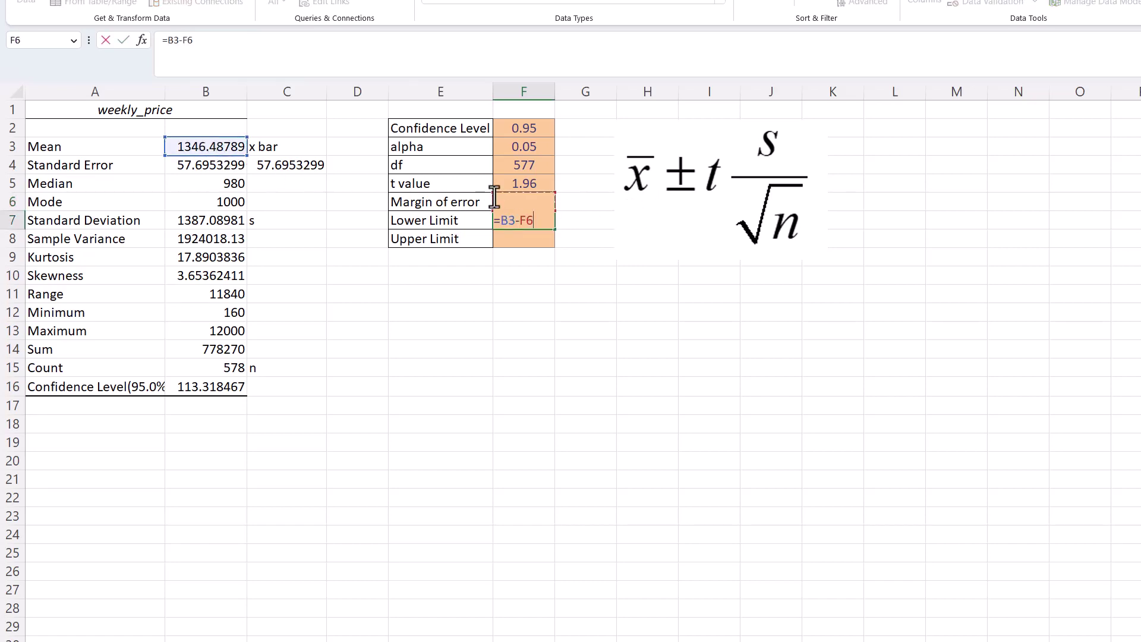
key("Return")
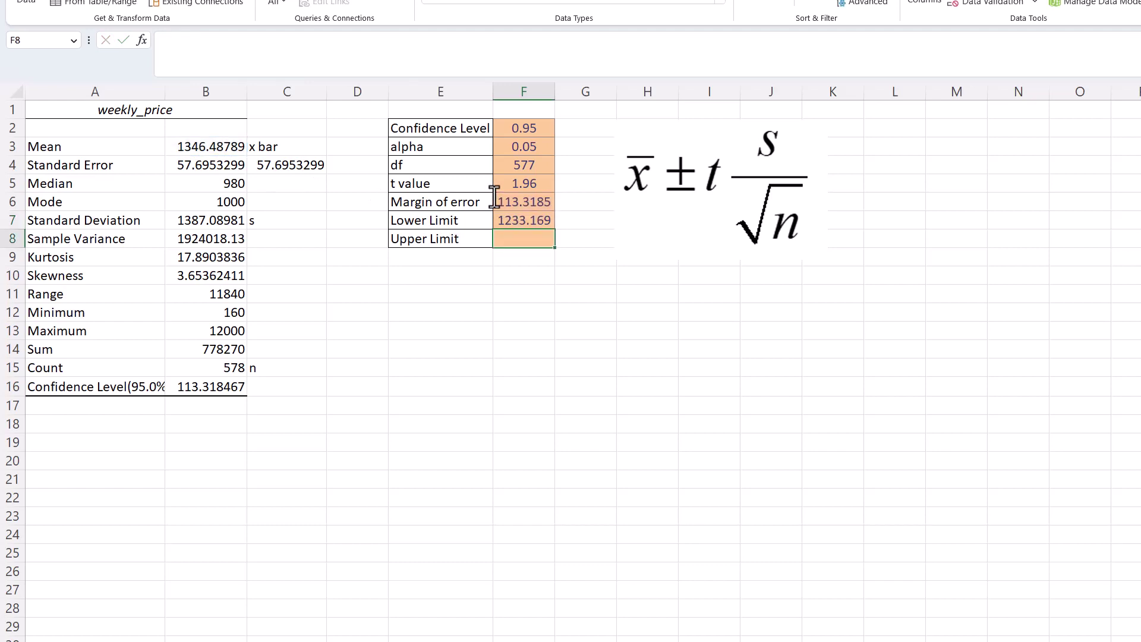
- Calculate the upper limit in cell F8 as the mean plus the margin of error, using =B3+F6
type("=")
left_click(220, 148)
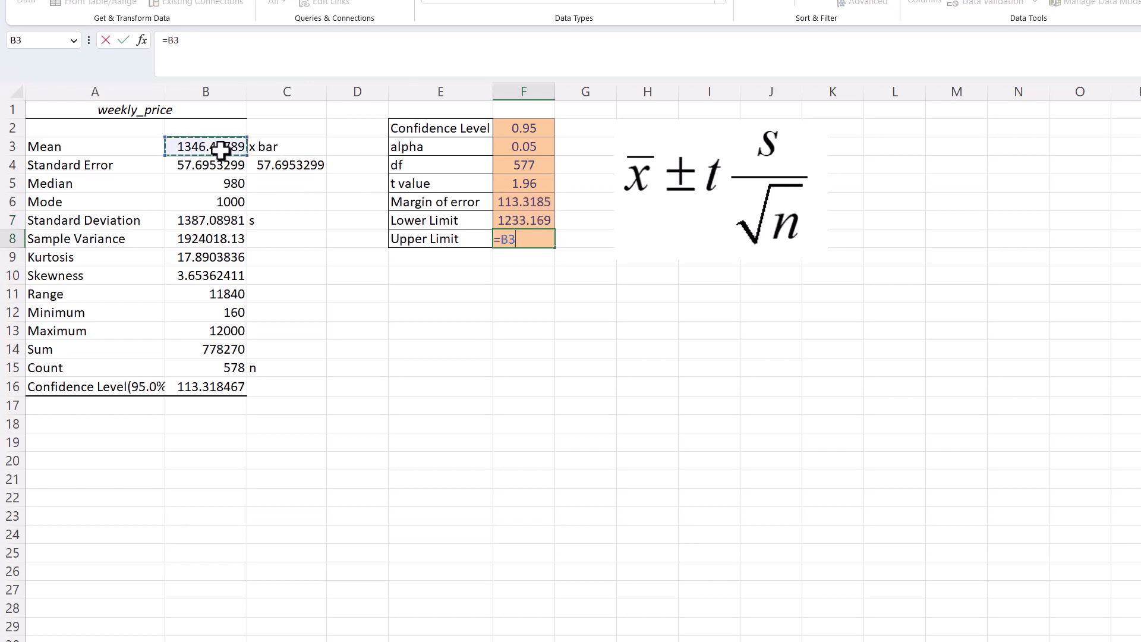
type("+")
key("Up")
key("Up")
key("Return")
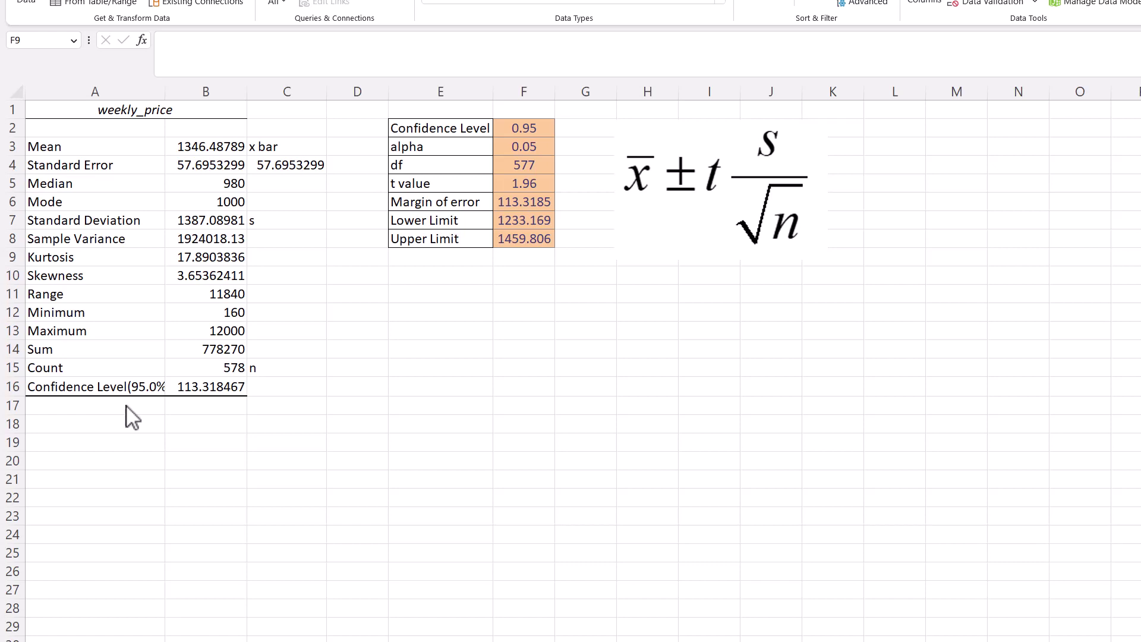
- Cross-check the margin of error in cell B17, below the Confidence Level(95.0%) output, using =CONFIDENCE.T(F3,B7,B15)
left_click(221, 386)
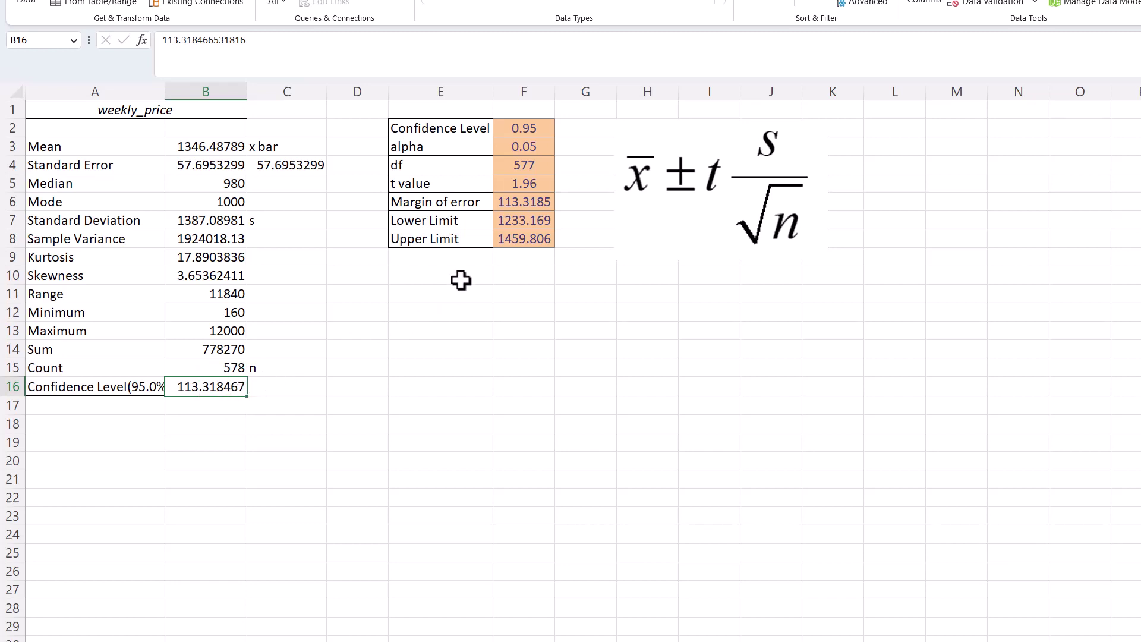
left_click(522, 204)
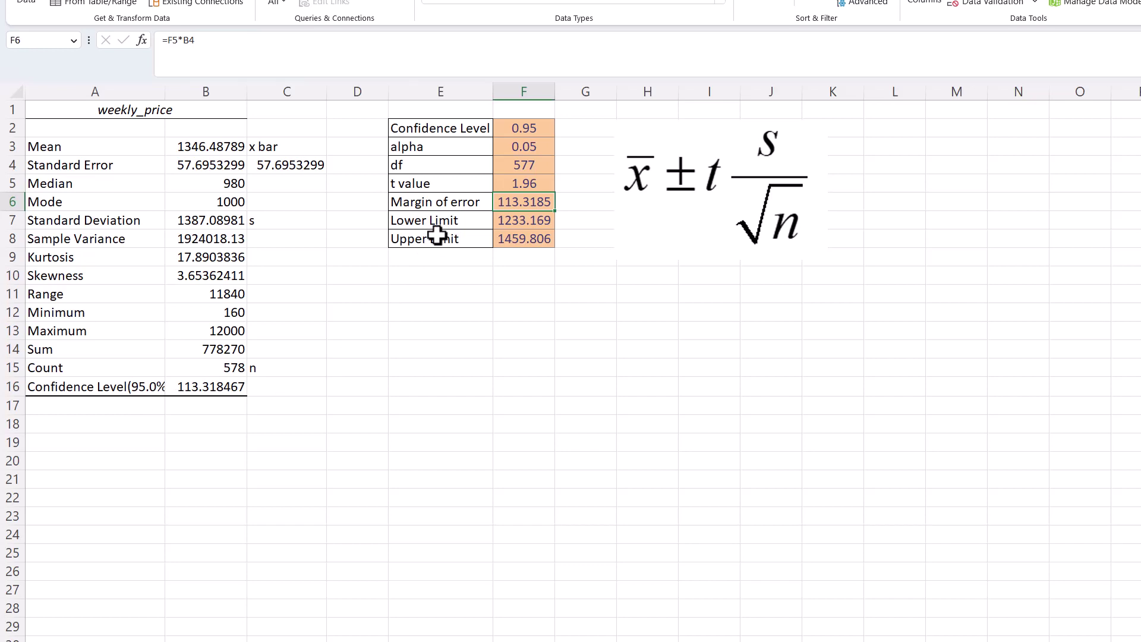
left_click(217, 404)
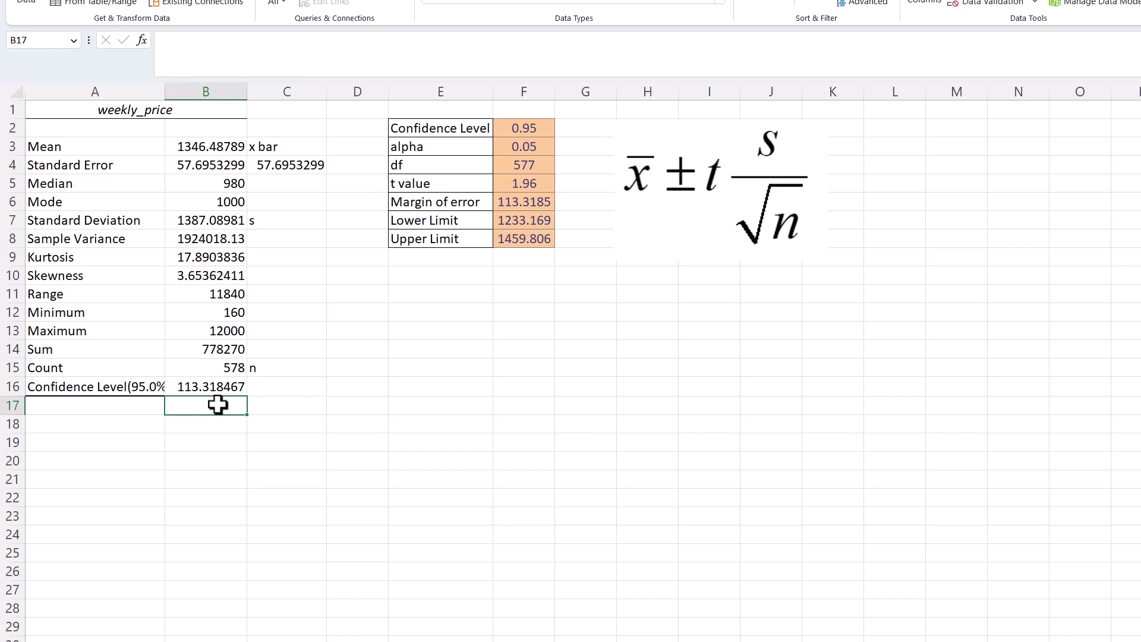
type("=")
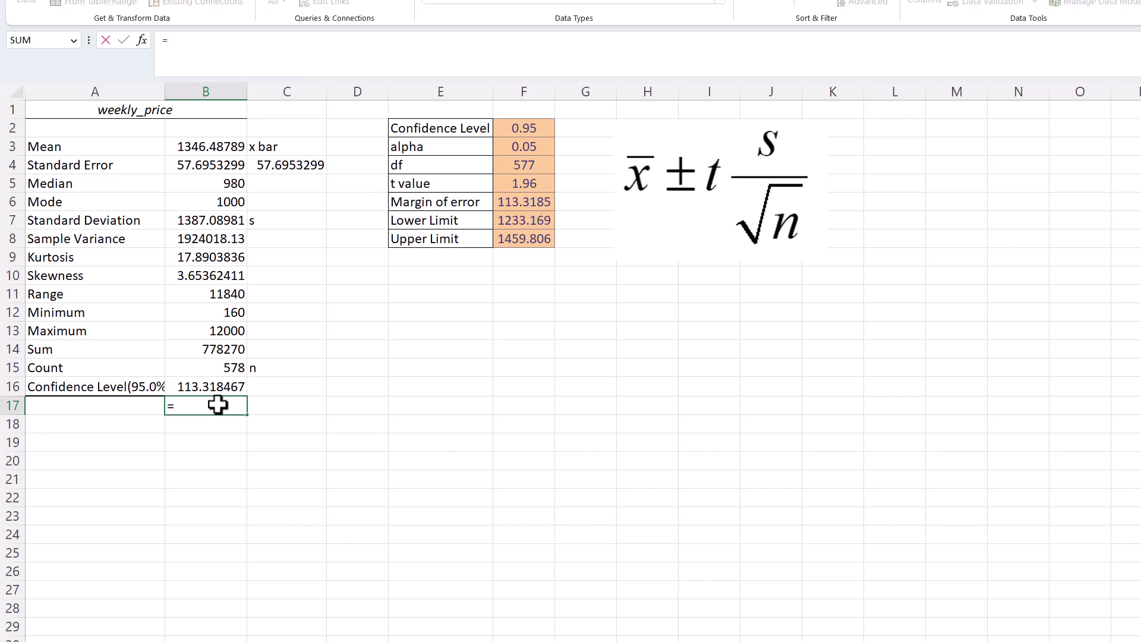
type("CONF")
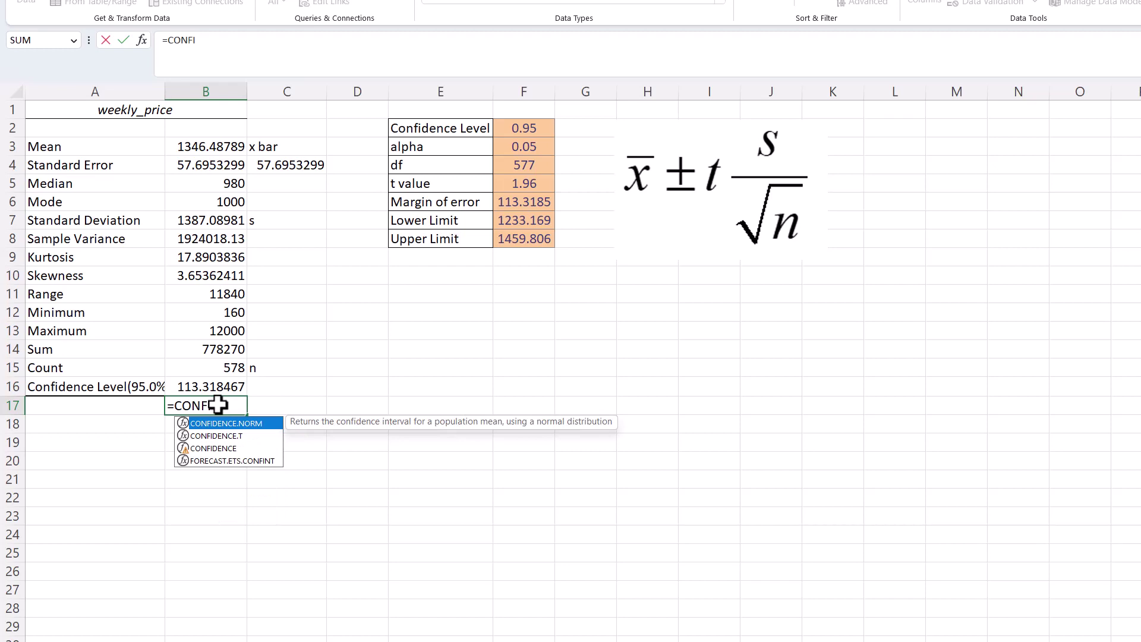
type("I")
key("Down")
key("Tab")
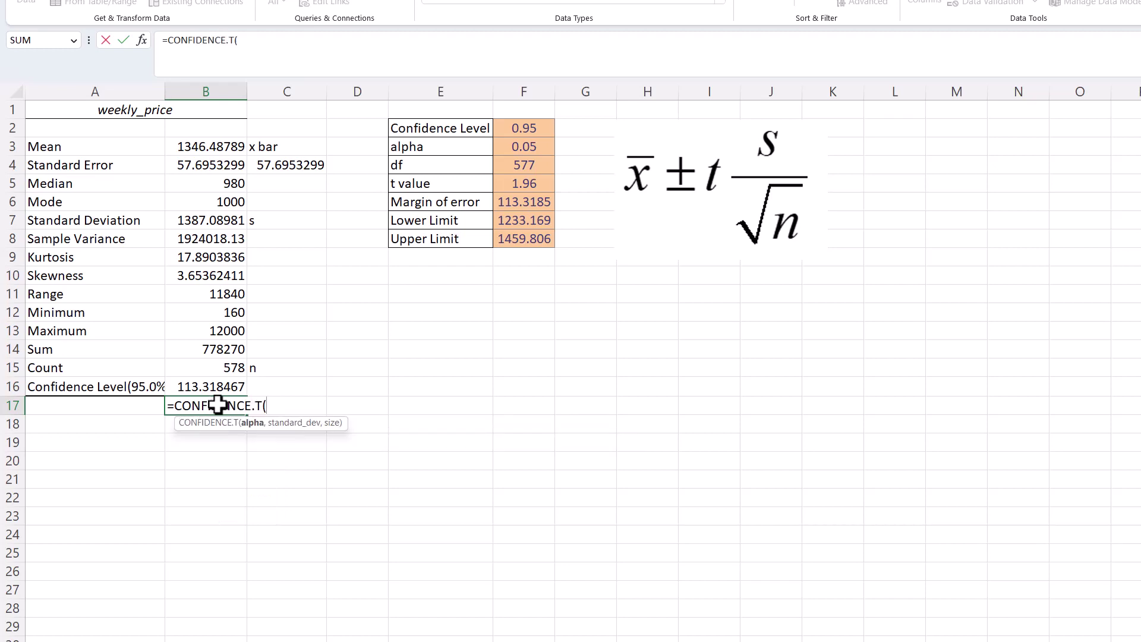
left_click(529, 147)
type(",")
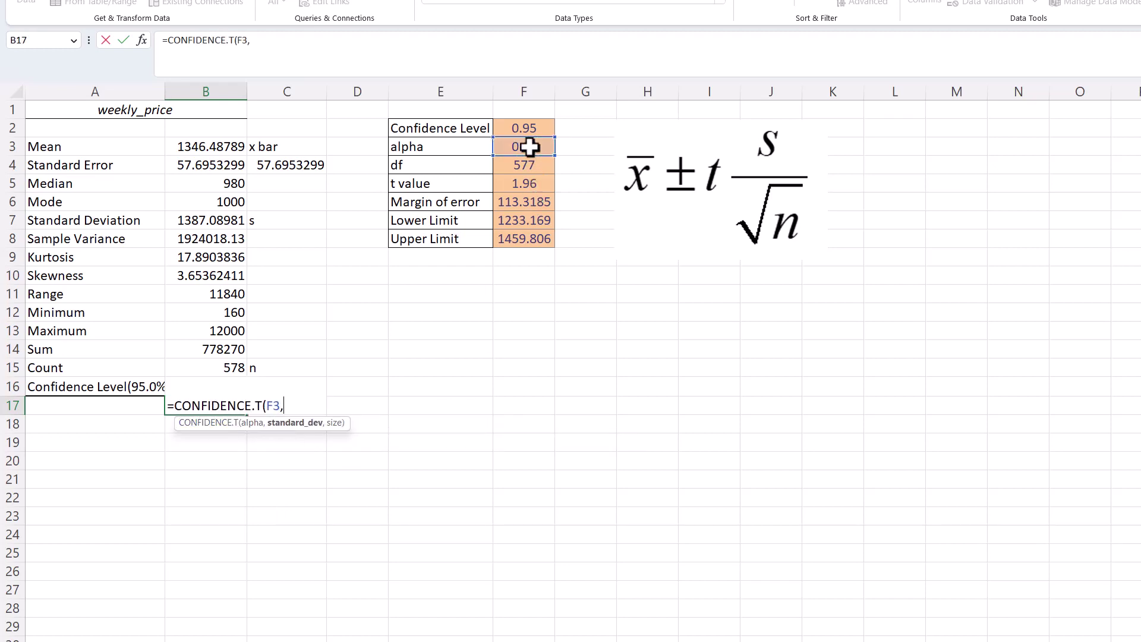
left_click(220, 222)
type(",")
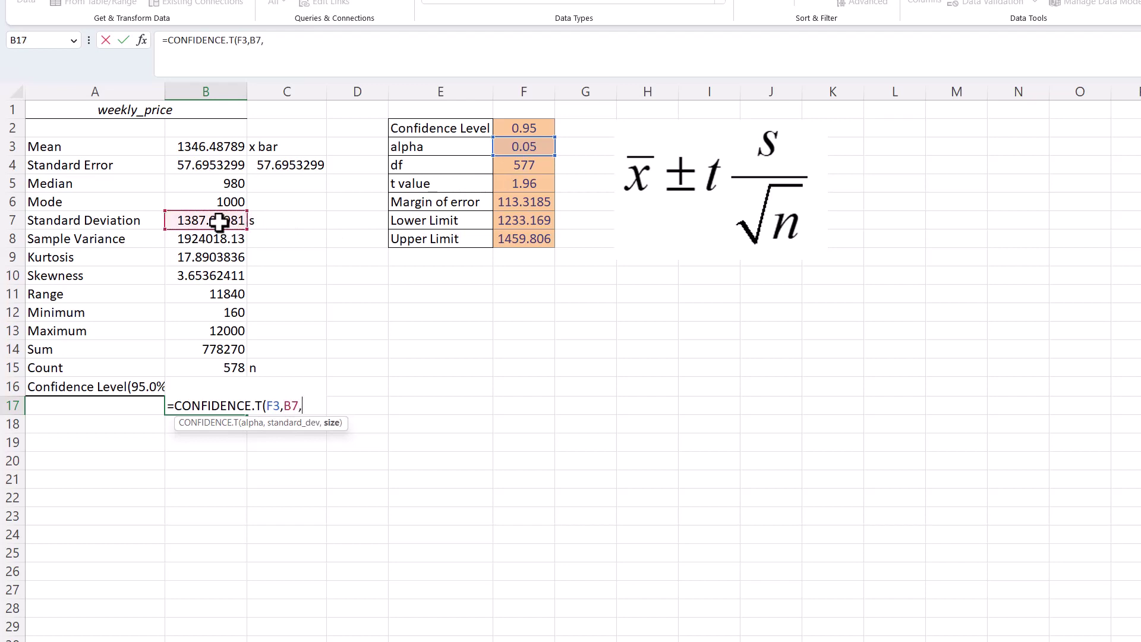
left_click(225, 368)
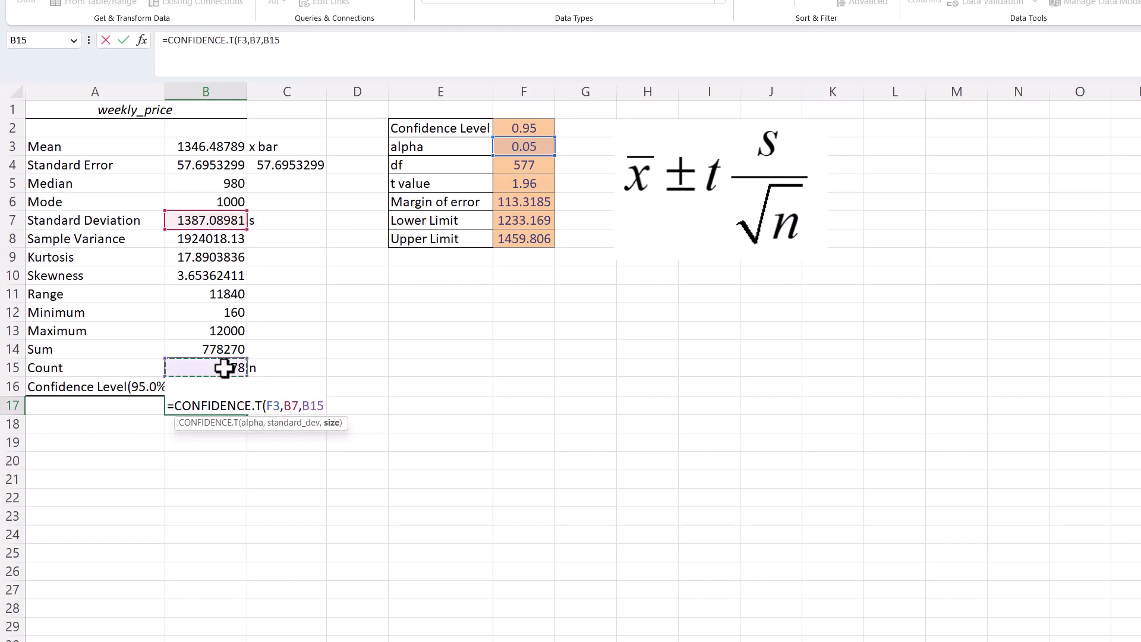
type(")")
key("Return")
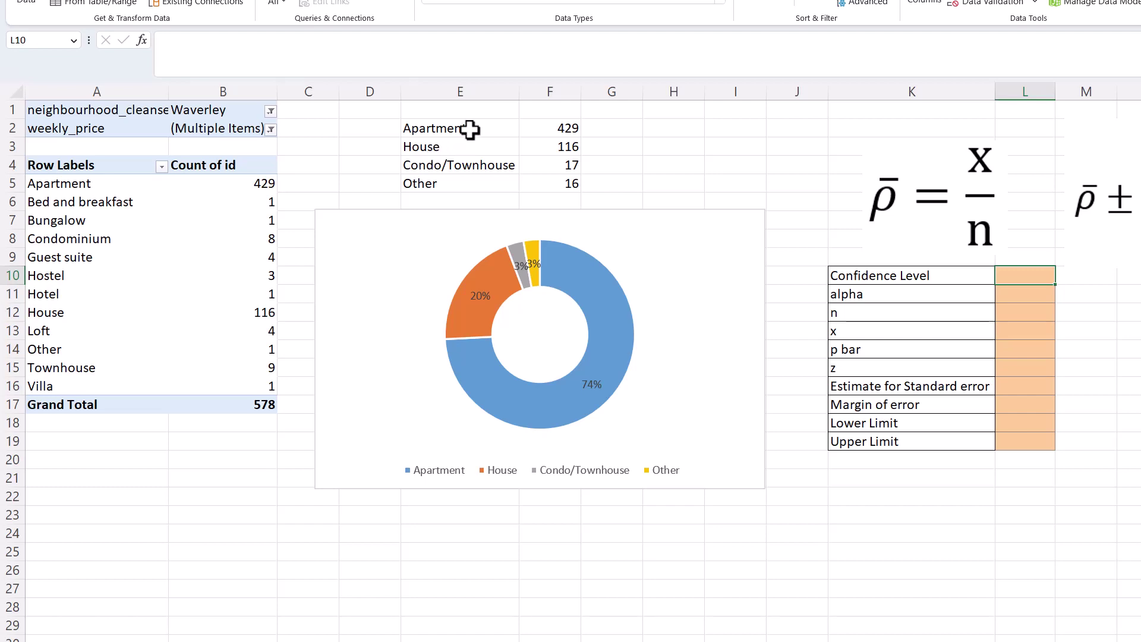
- Review the pivot table's weekly_price filter items and the Apartment and Condo/Townhouse counts in the summary table
left_click(271, 130)
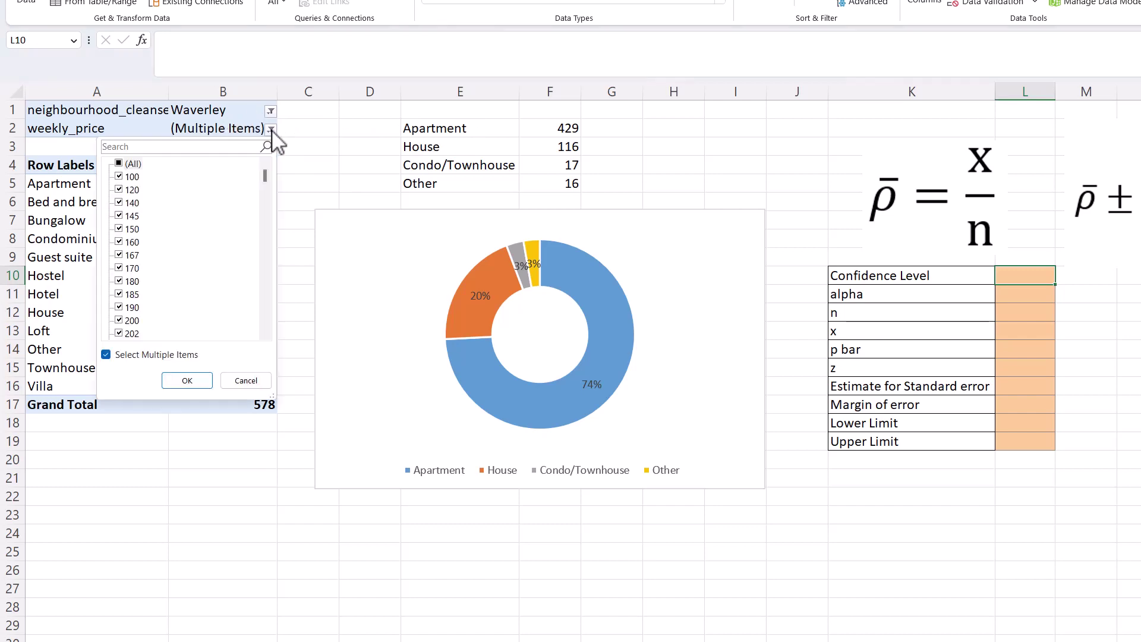
left_click(208, 387)
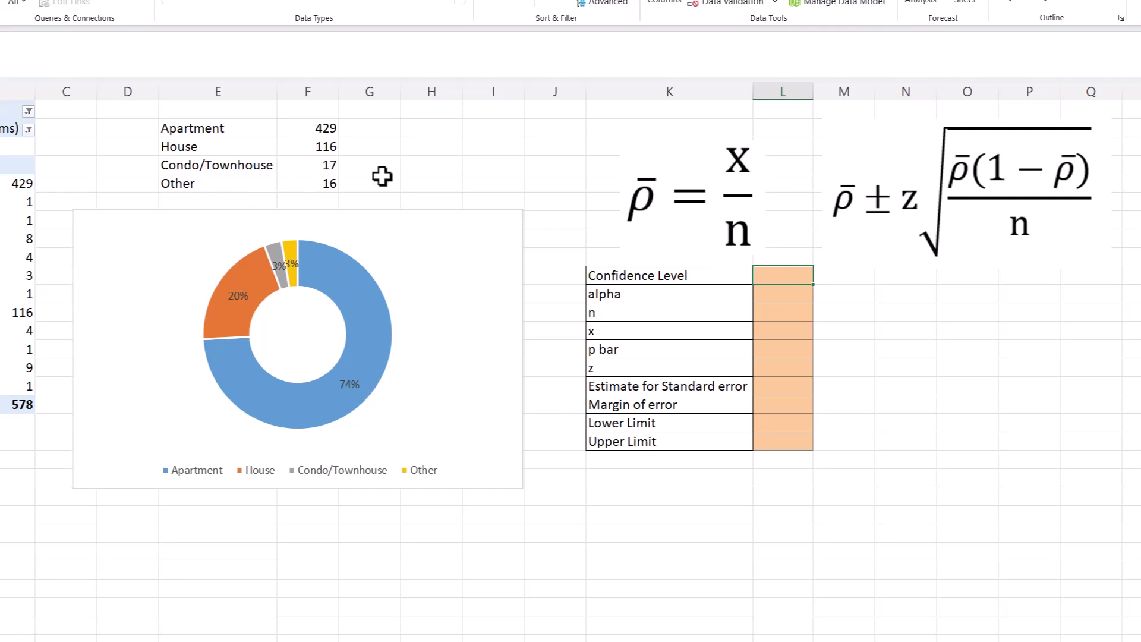
left_click(327, 128)
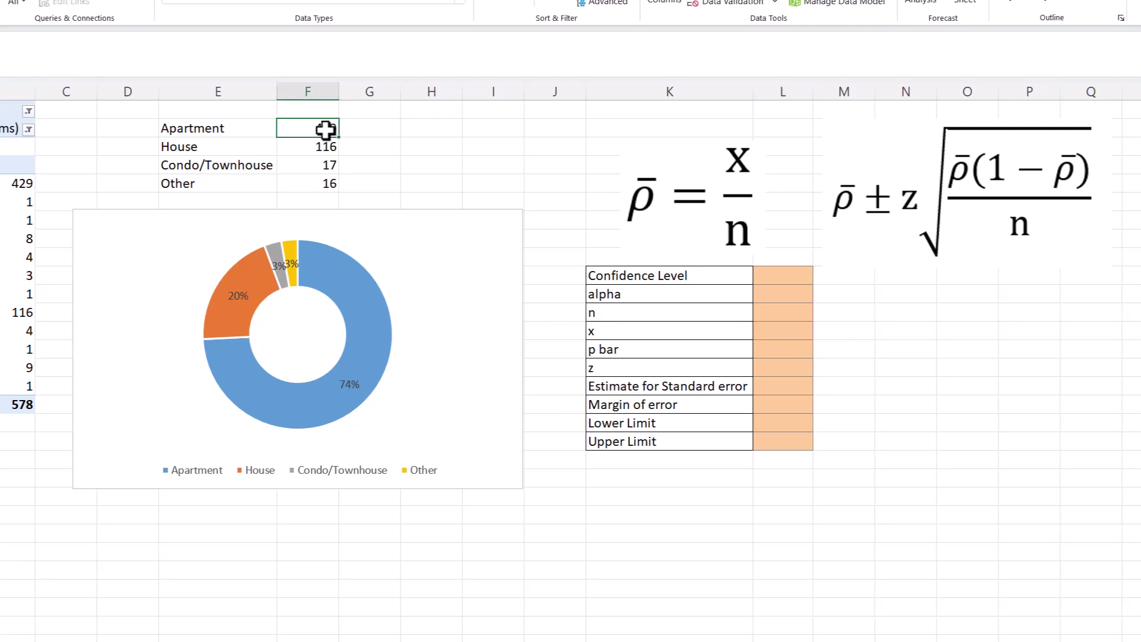
left_click(328, 164)
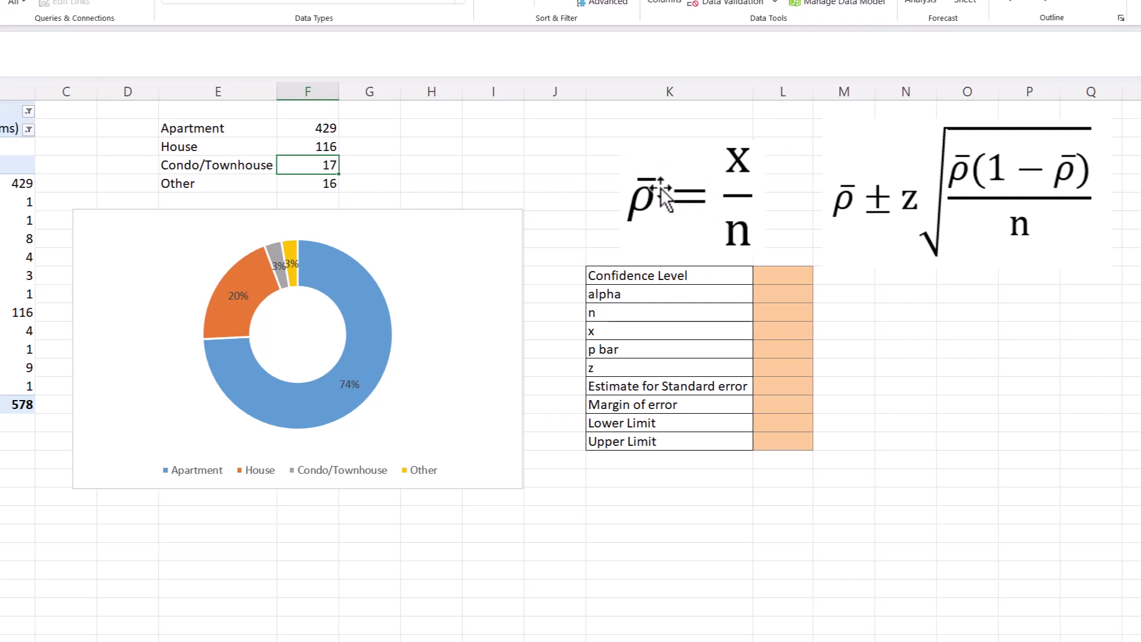
- Set the confidence level in cell L10 to 0.95 and calculate alpha in L11 as 1 minus that level
left_click(794, 275)
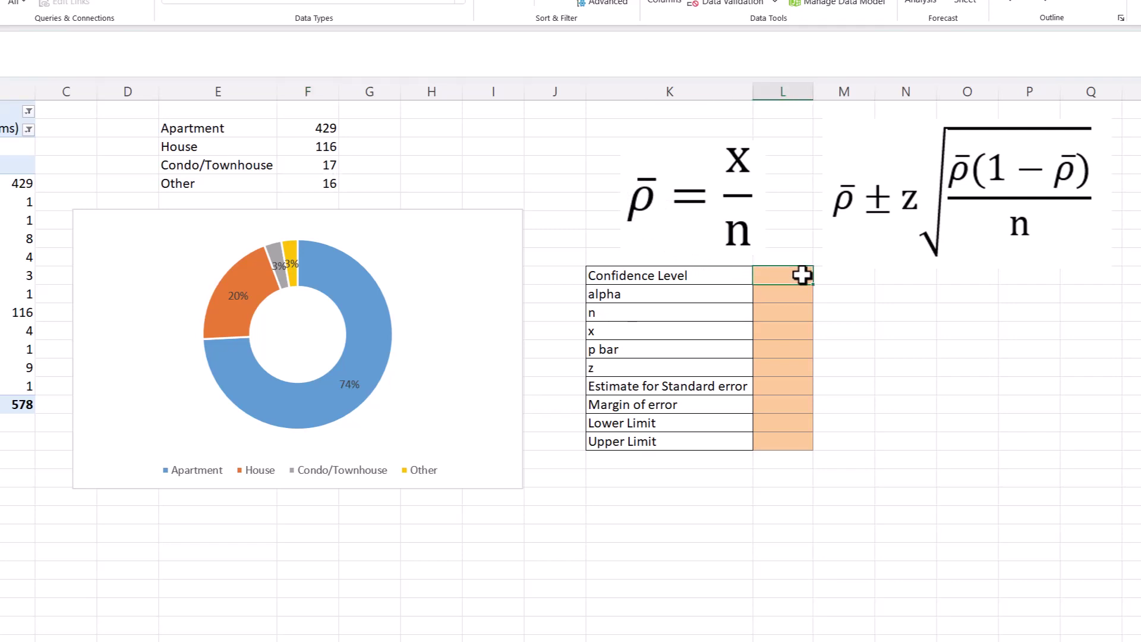
type(".95")
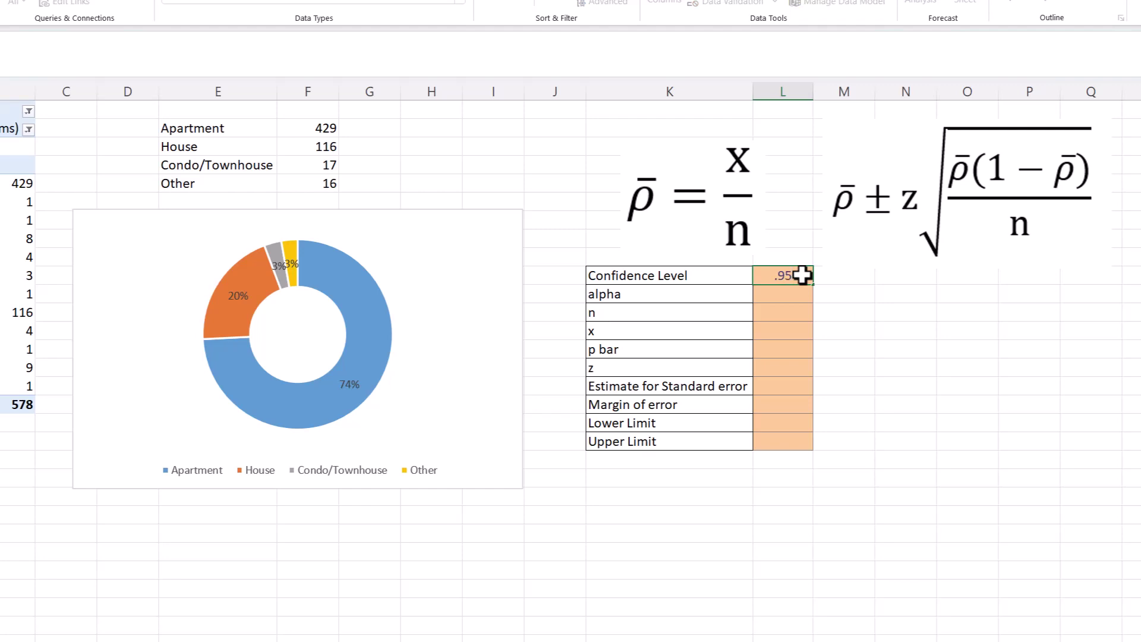
key("Return")
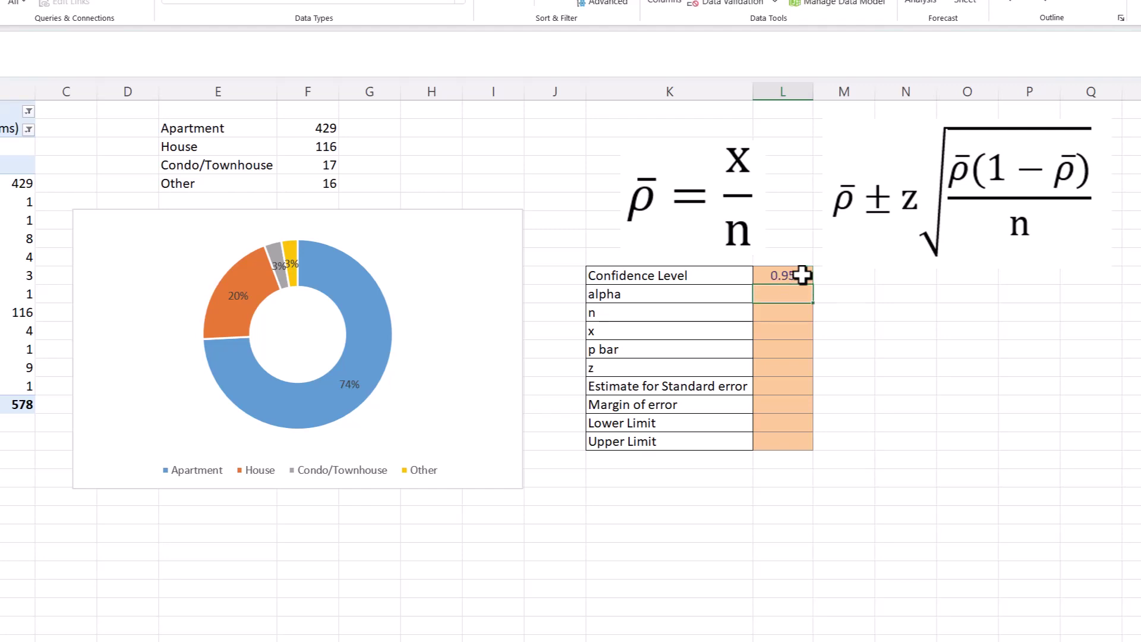
type("=1-")
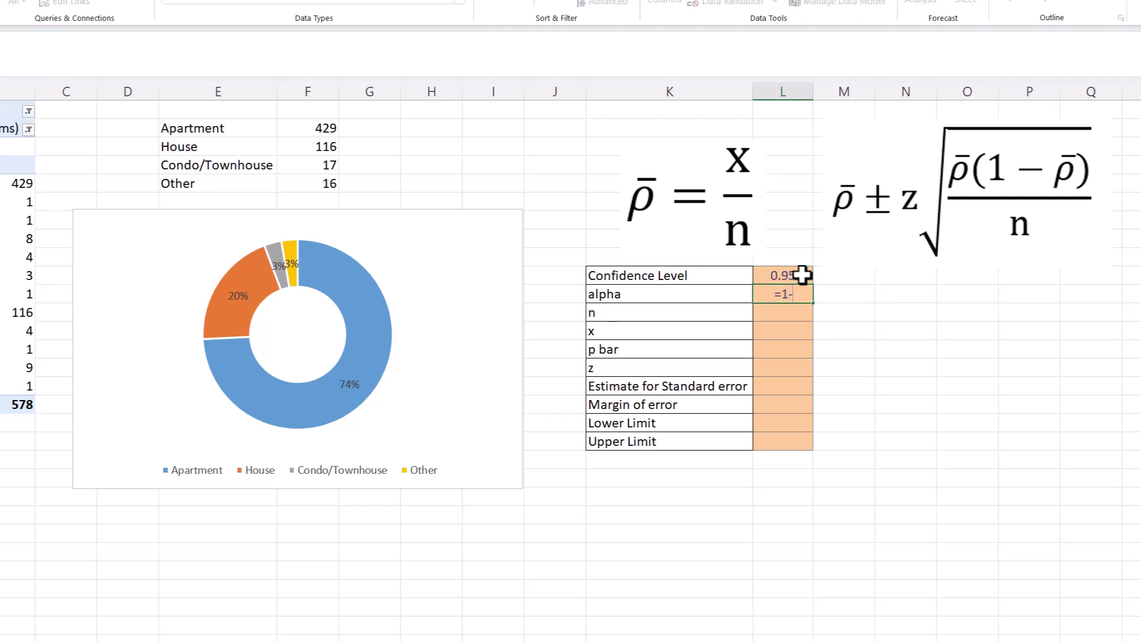
left_click(802, 275)
key("Return")
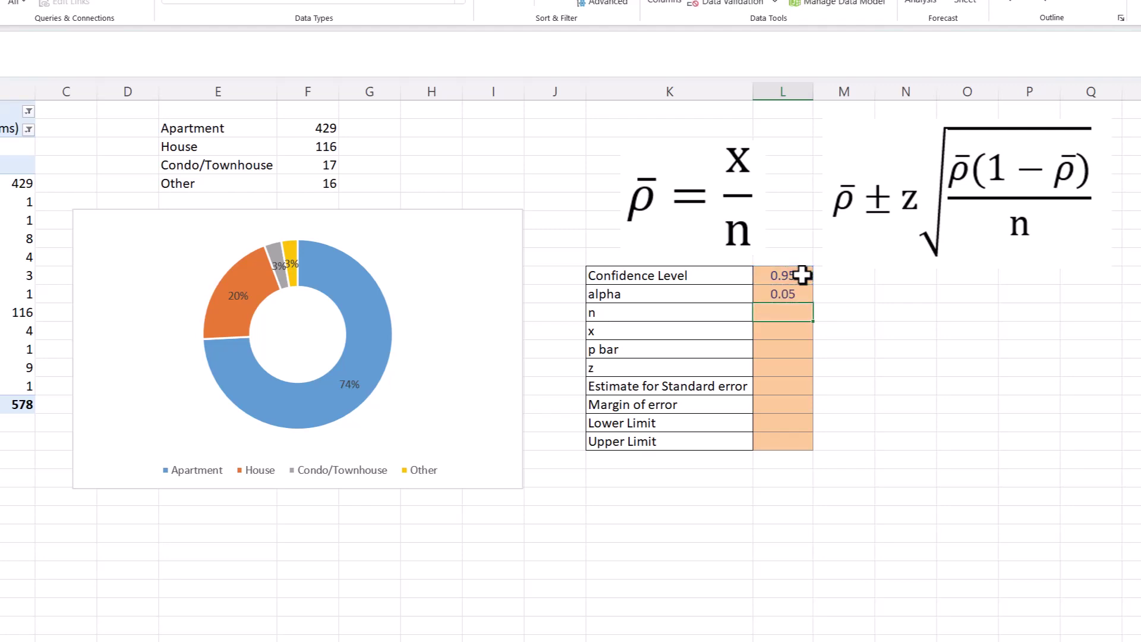
- Fill n in cell L12 with a reference to the pivot table's Grand Total
type("=")
left_click(18, 403)
key("Return")
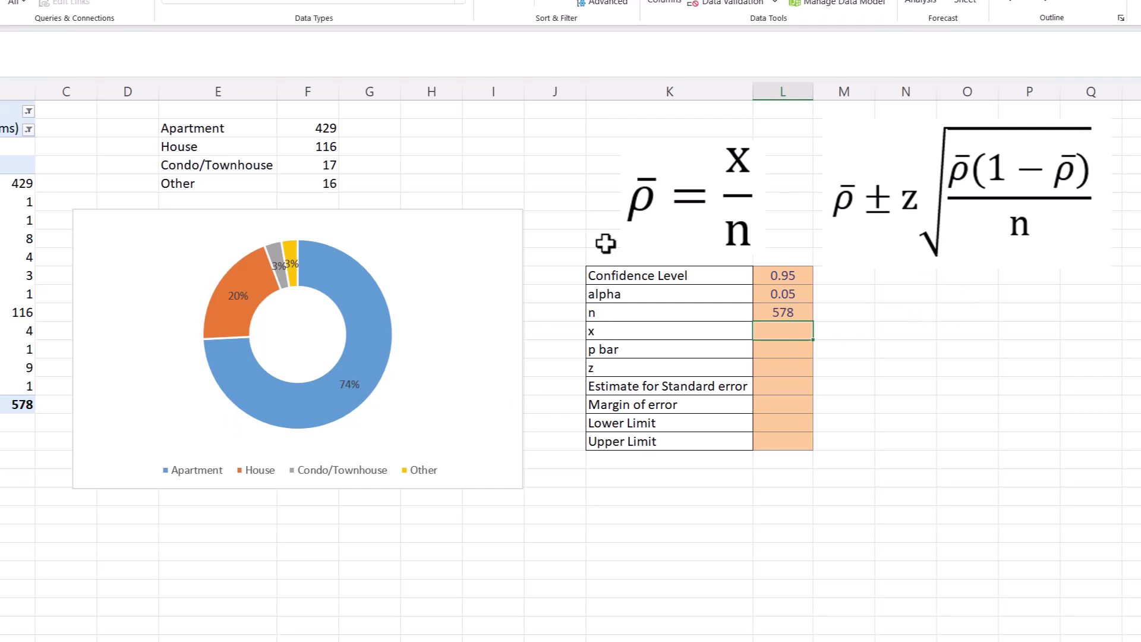
- Calculate x in cell L13 as the sum of the Apartment and Condo/Townhouse counts, using =F2+F4
type("=")
left_click(328, 128)
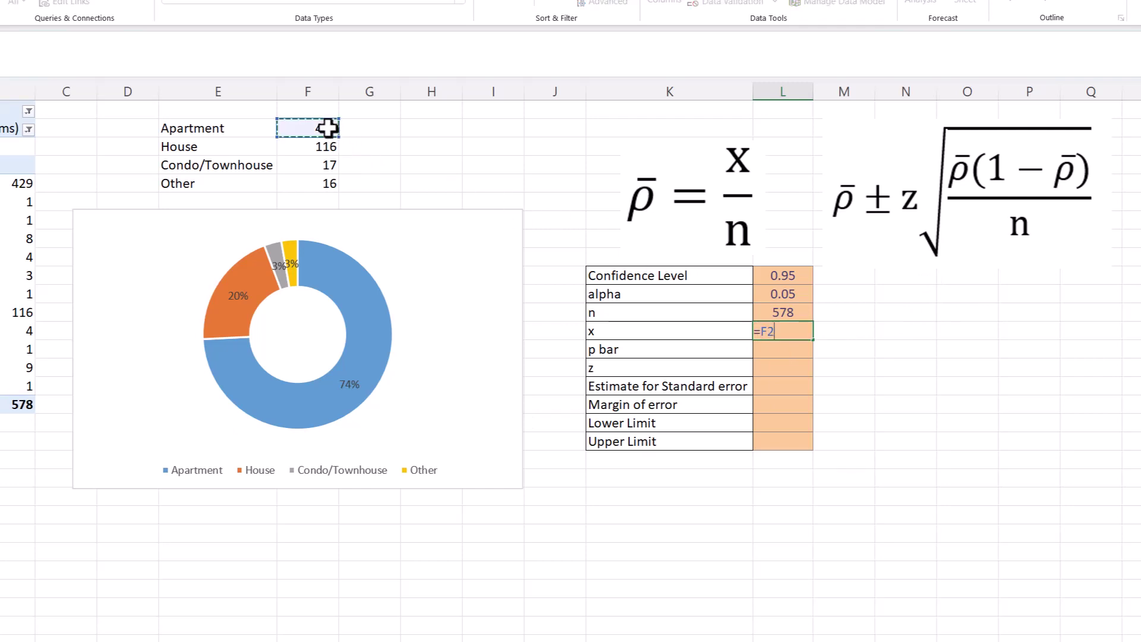
type("+")
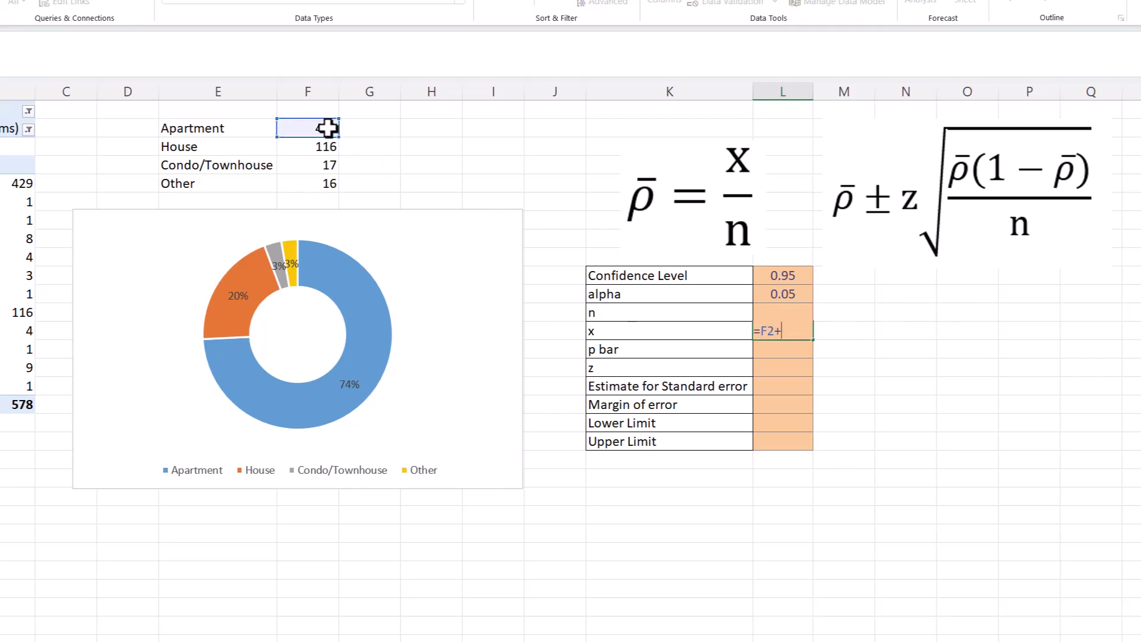
left_click(323, 166)
key("Return")
key("Up")
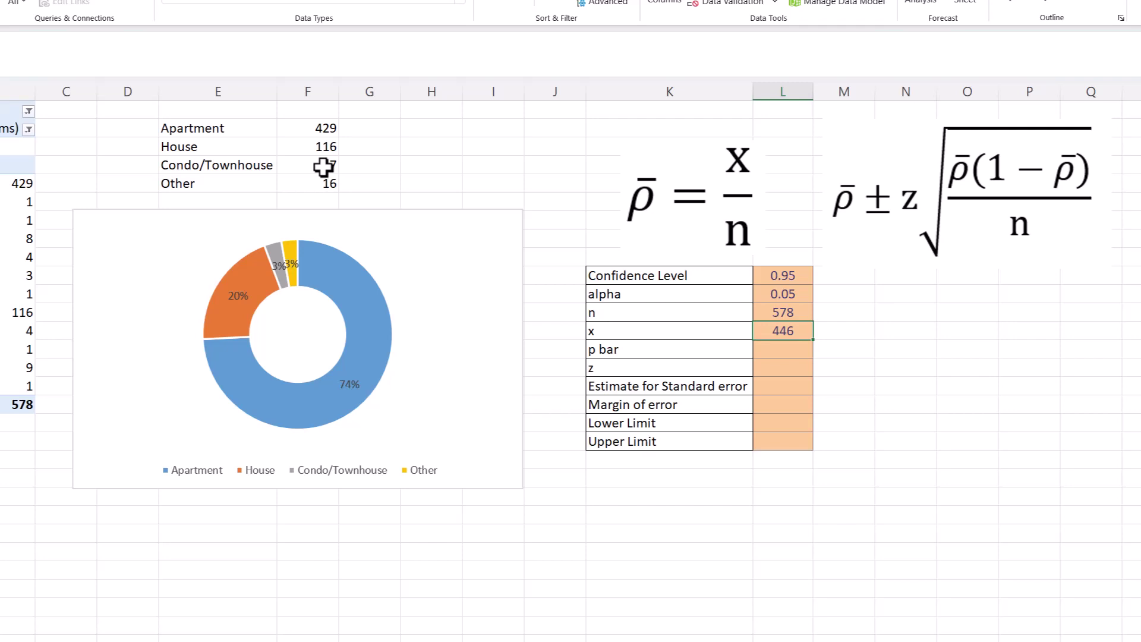
- Calculate the sample proportion p bar in cell L14 as x divided by n, using =L13/L12
key("Down")
type("=")
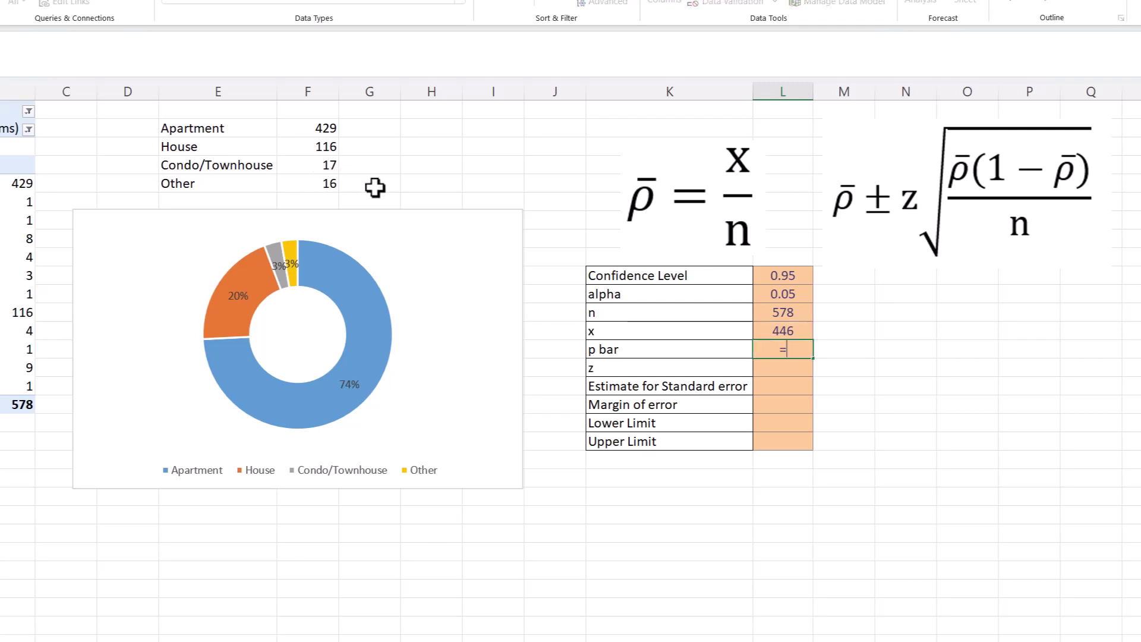
left_click(780, 333)
type("/")
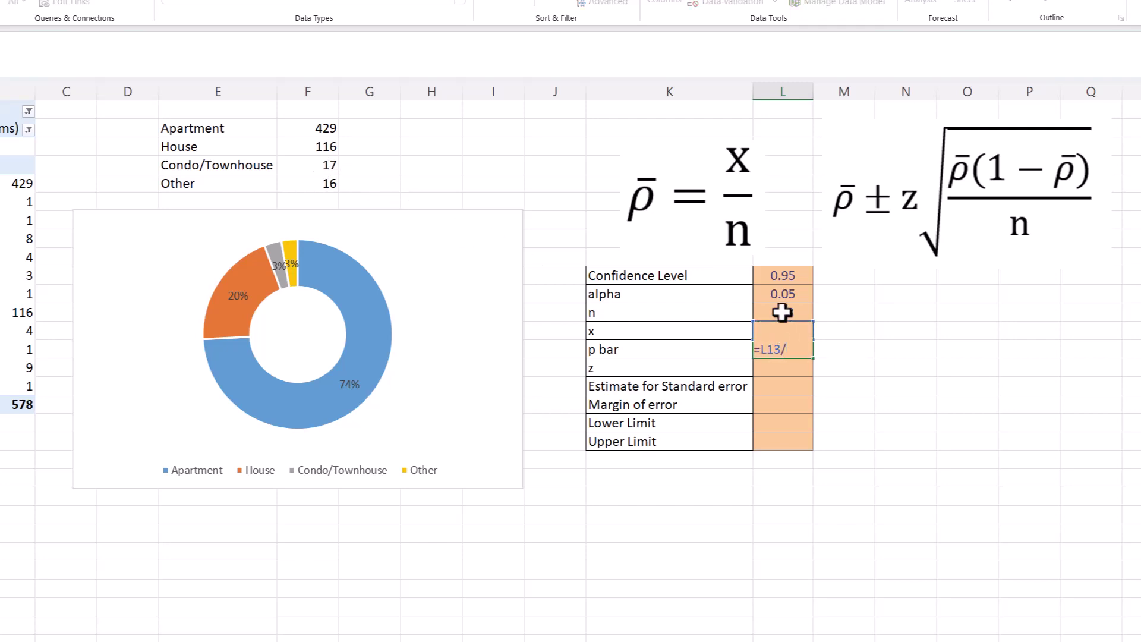
left_click(783, 311)
key("Return")
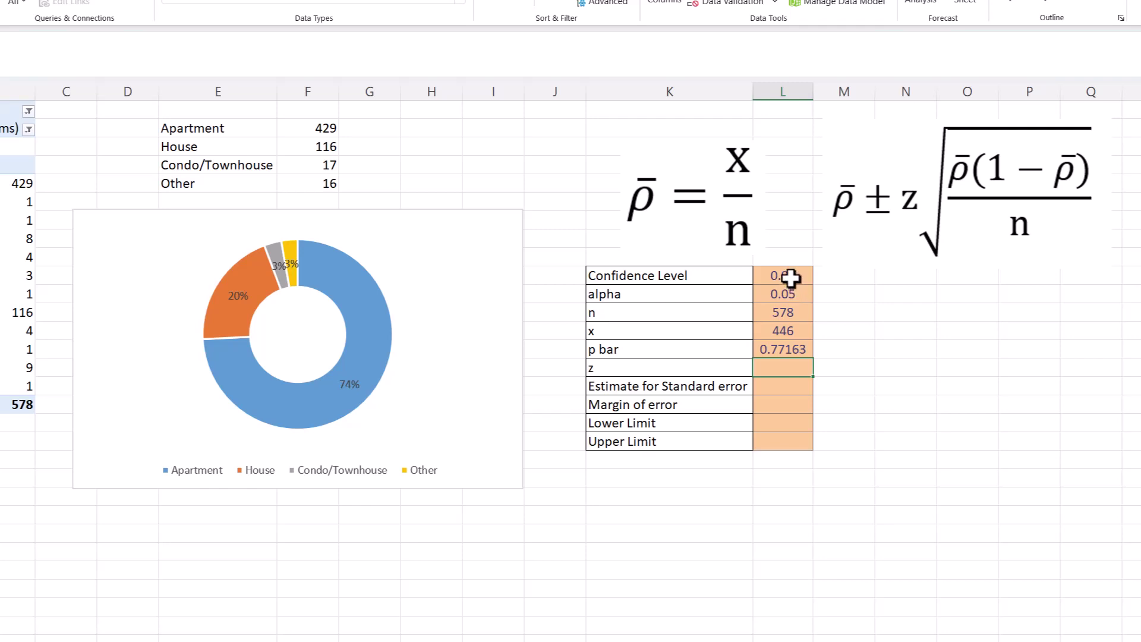
- Calculate the z value in cell L15 from half of alpha, using =NORM.S.INV(L11/2)
type("=NORM.S.INV")
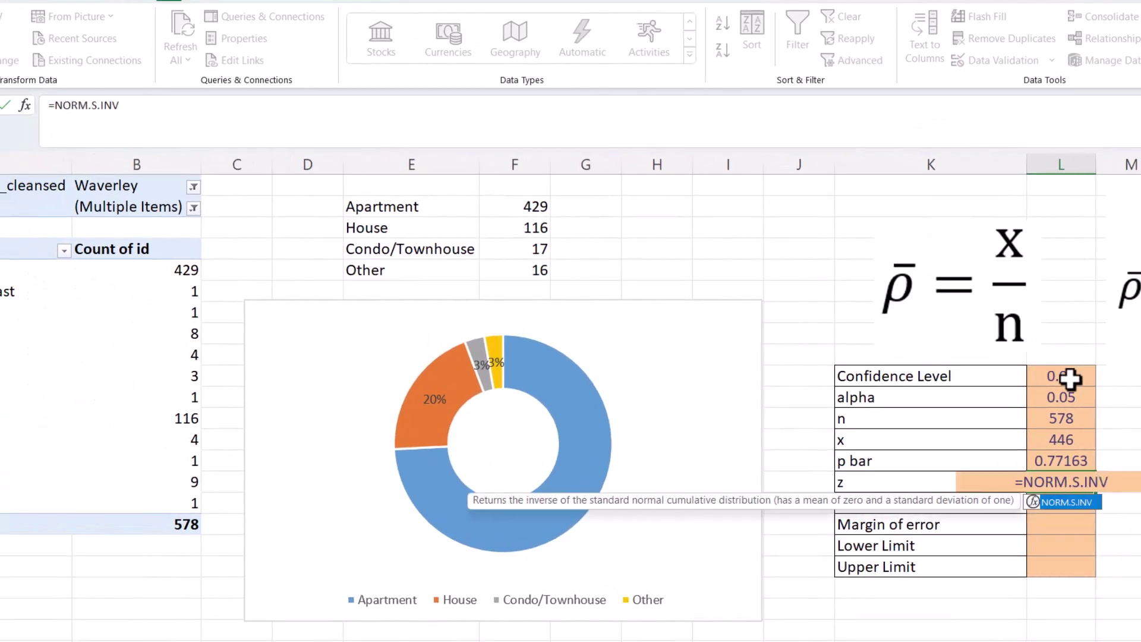
key("Tab")
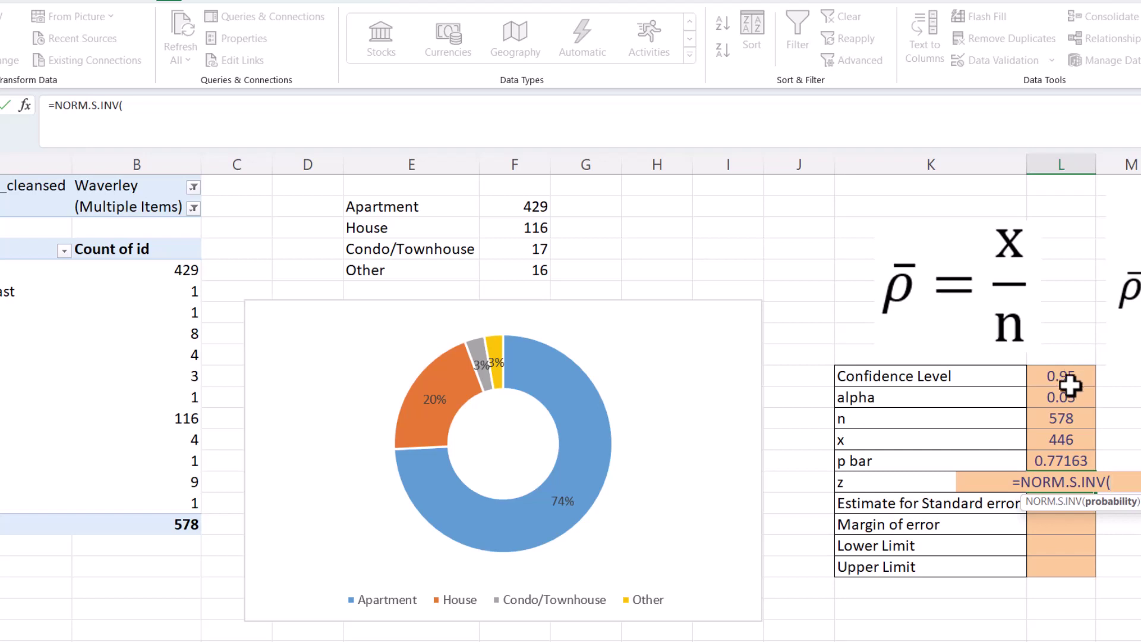
left_click(1071, 397)
type("/")
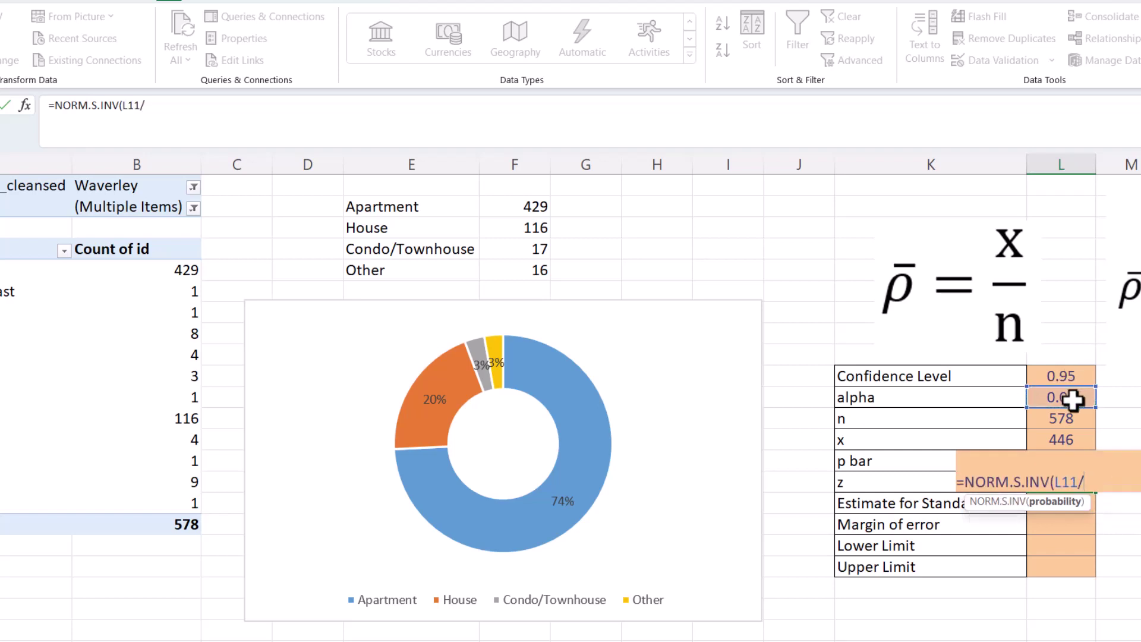
type("2)")
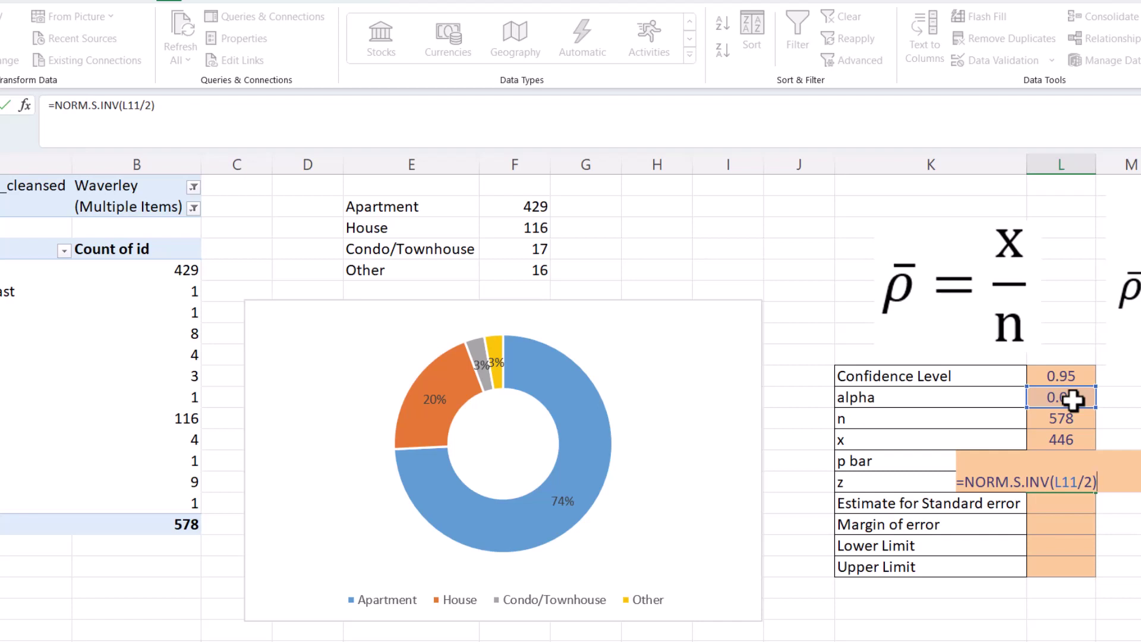
key("ctrl+Return")
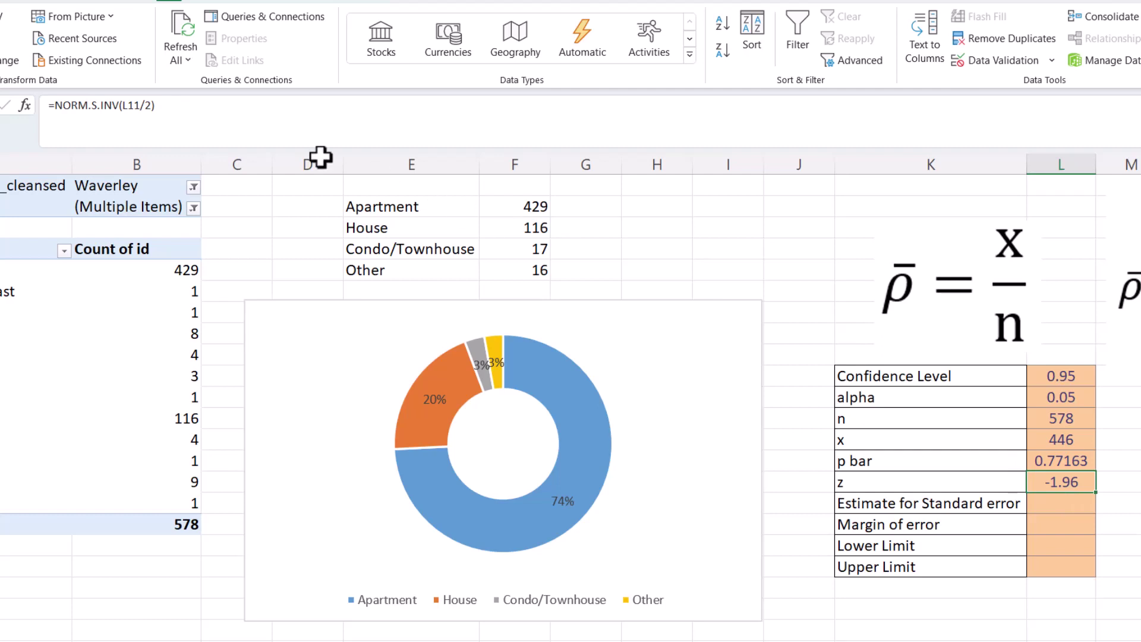
- Change the z formula in cell L15 to the upper-tail version, =NORM.S.INV(1-L11/2)
left_click(125, 105)
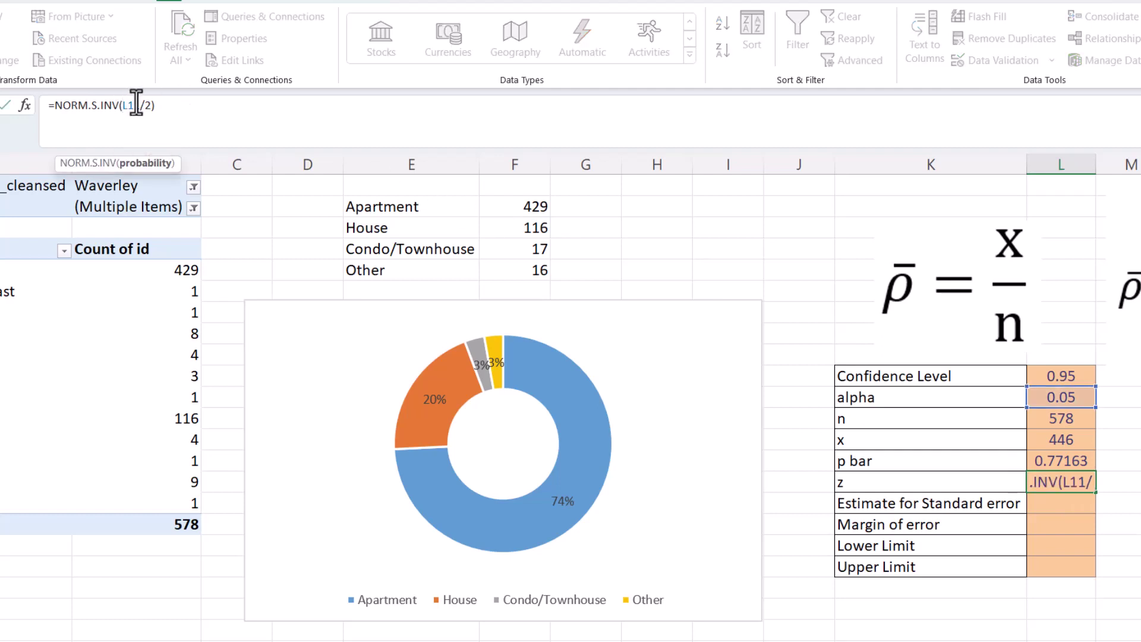
type("1-")
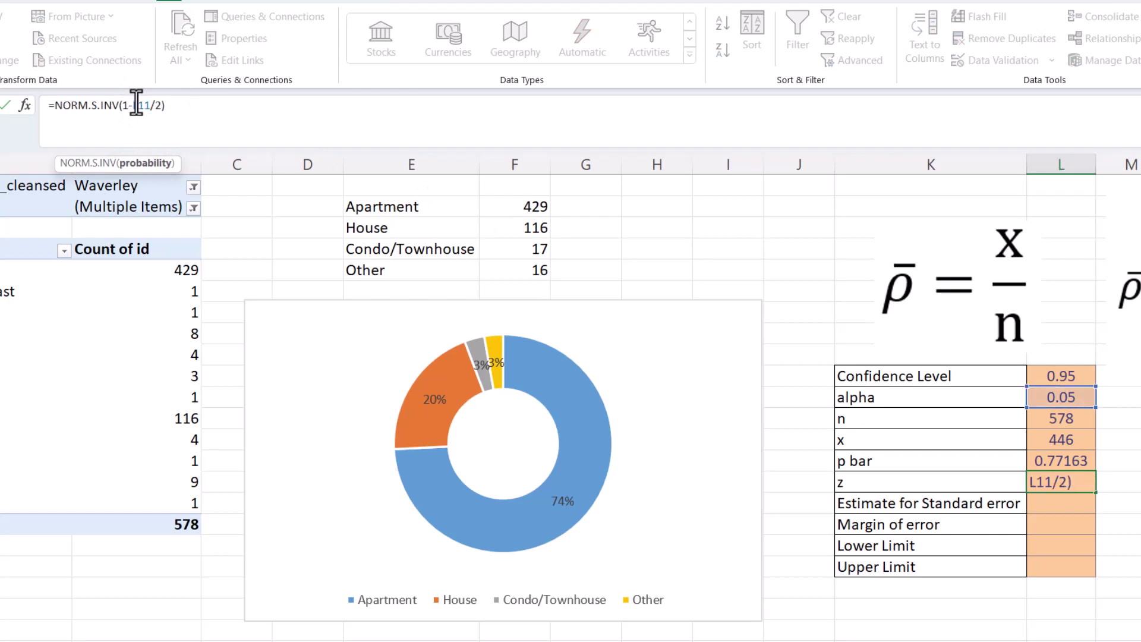
key("Return")
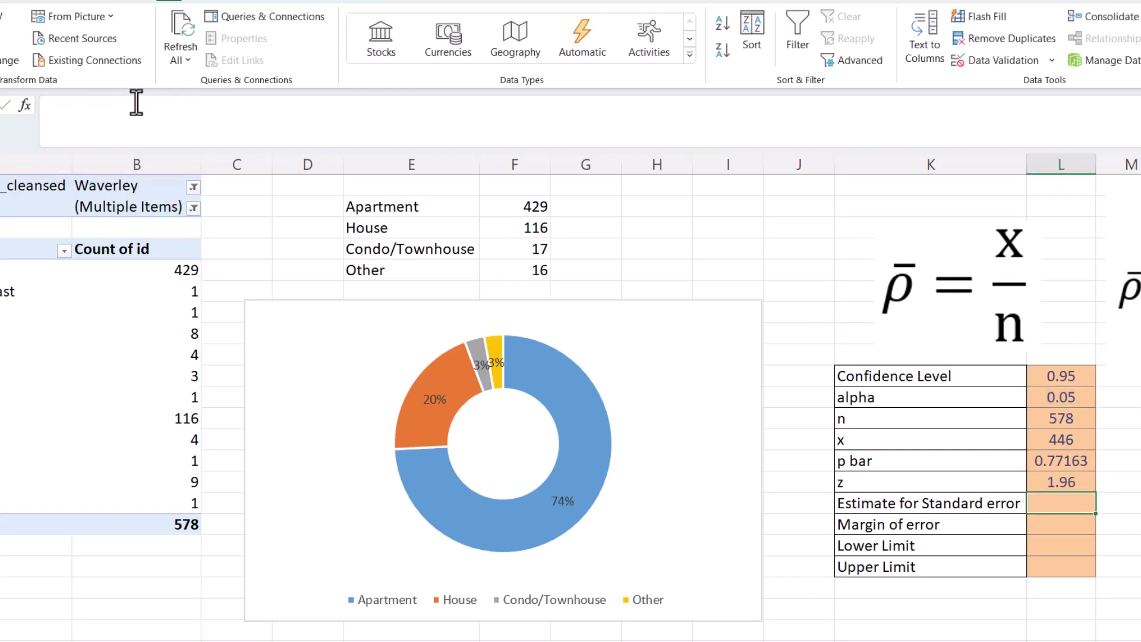
key("Up")
- Start the standard error estimate in cell L16 with p bar times one minus p bar, using =L14*(1-L14)
key("Down")
type("=")
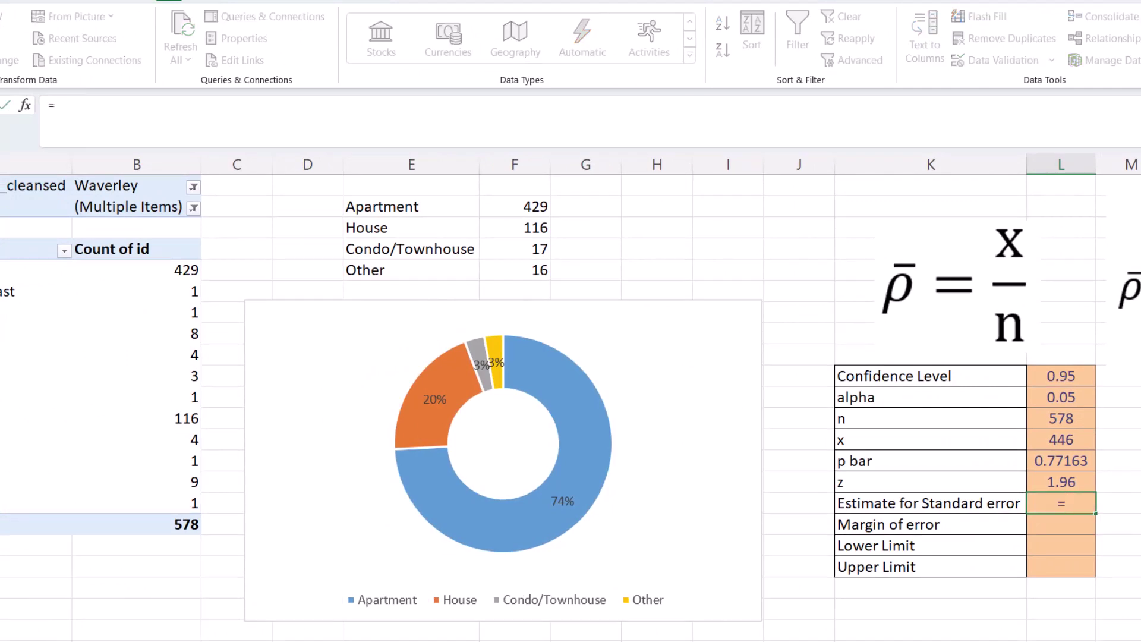
type("L14*(1")
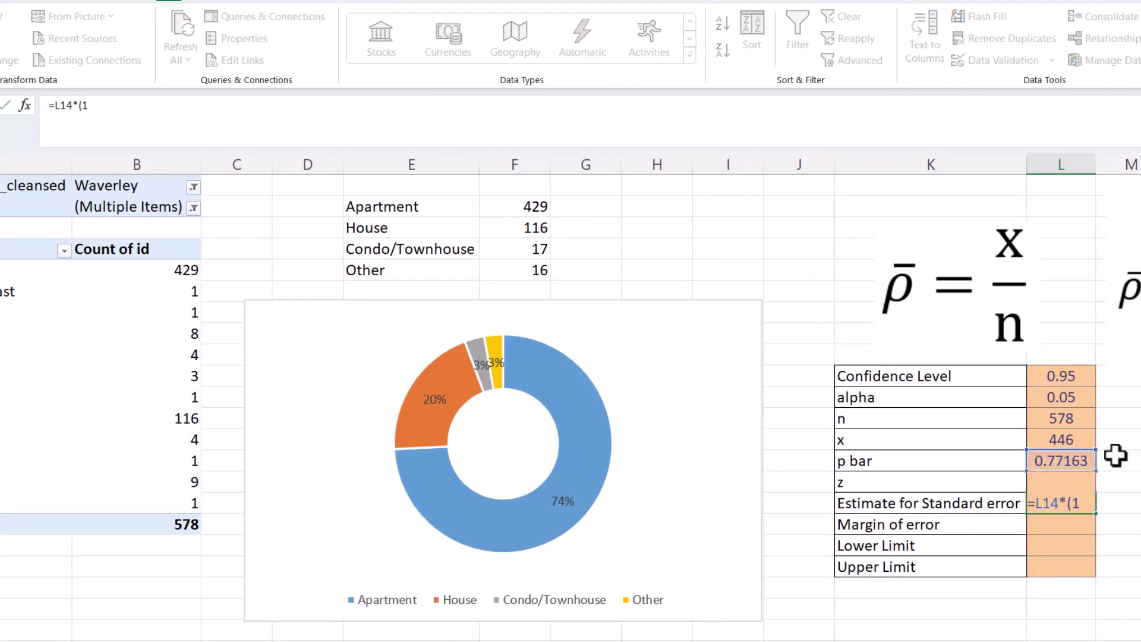
type("-")
left_click(1069, 460)
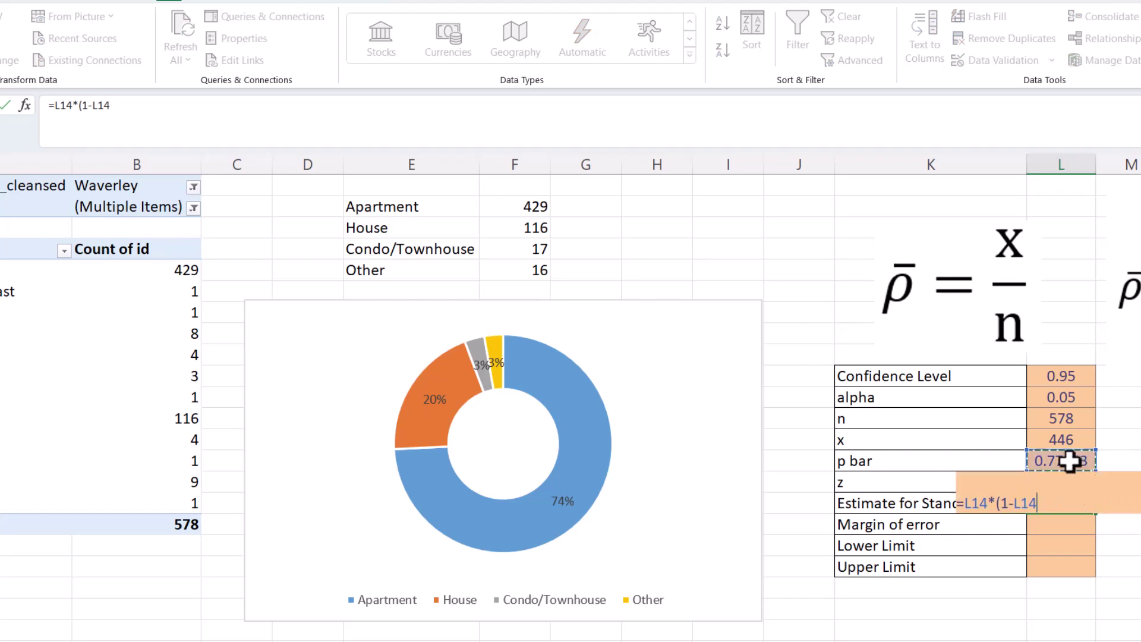
type(")")
key("ctrl+Return")
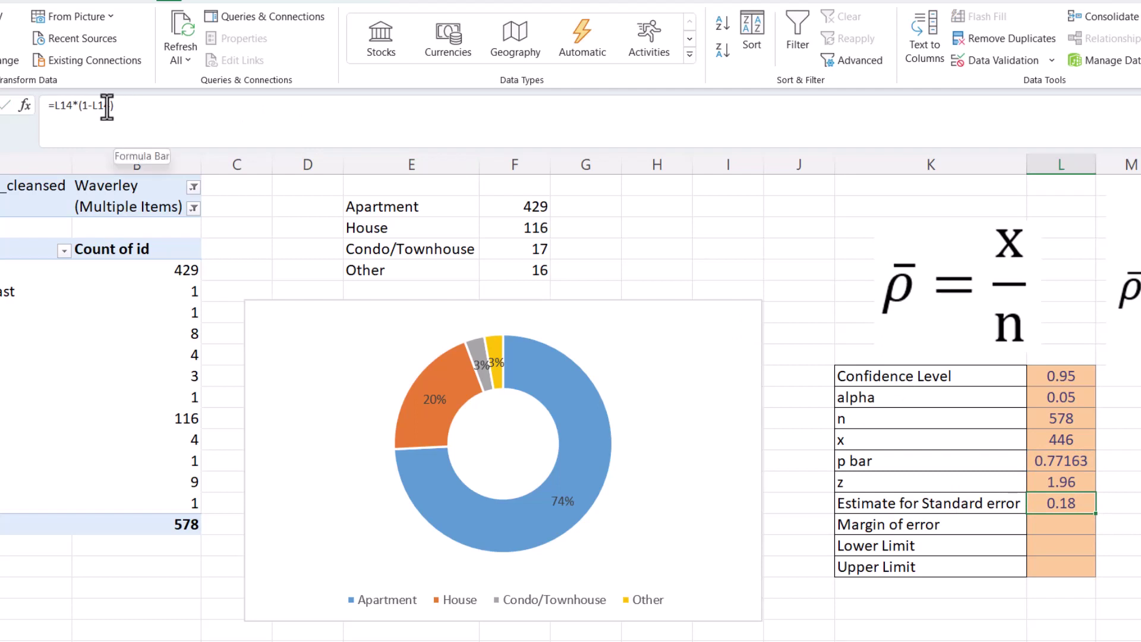
- Enclose the product in cell L16 in parentheses and divide it by n, giving =(L14*(1-L14))/L12
left_click(68, 94)
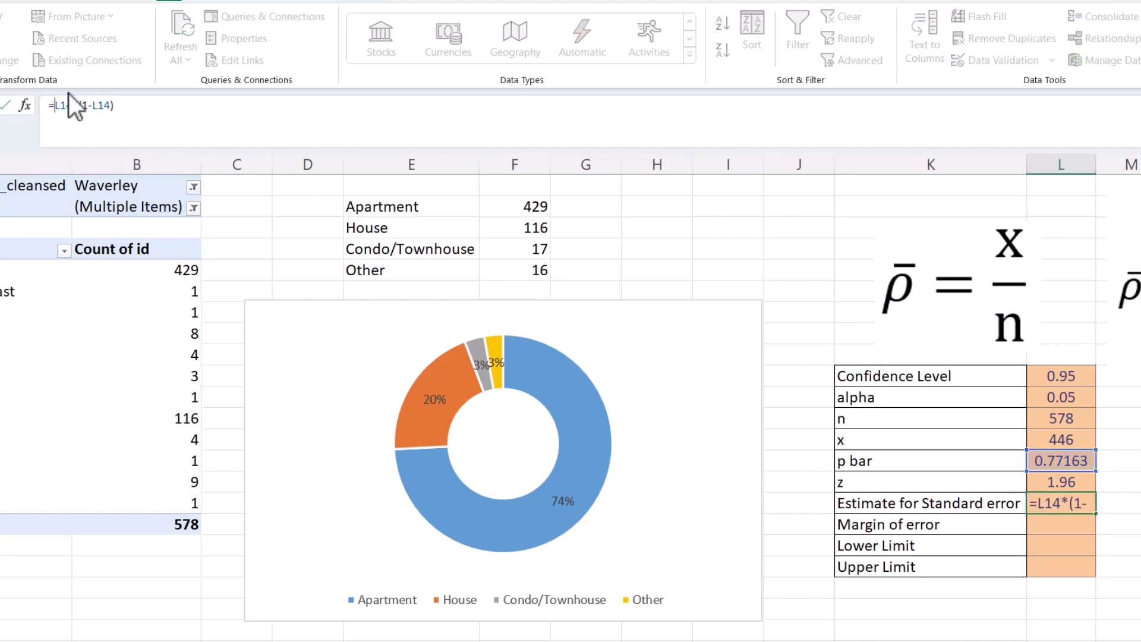
type("(")
key("End")
type(")")
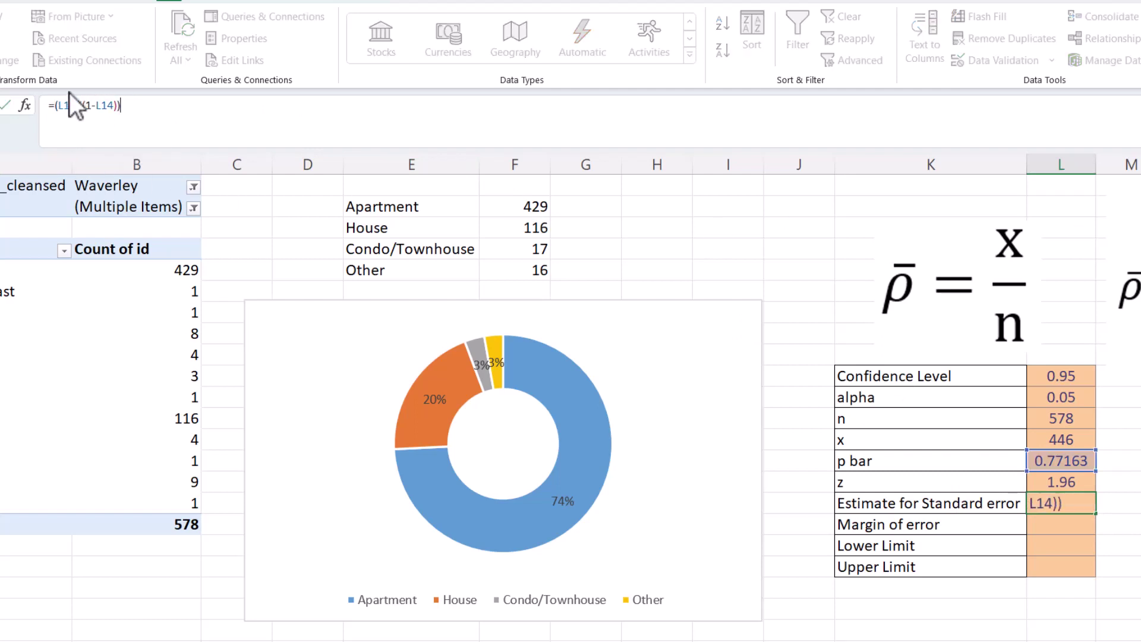
type("/")
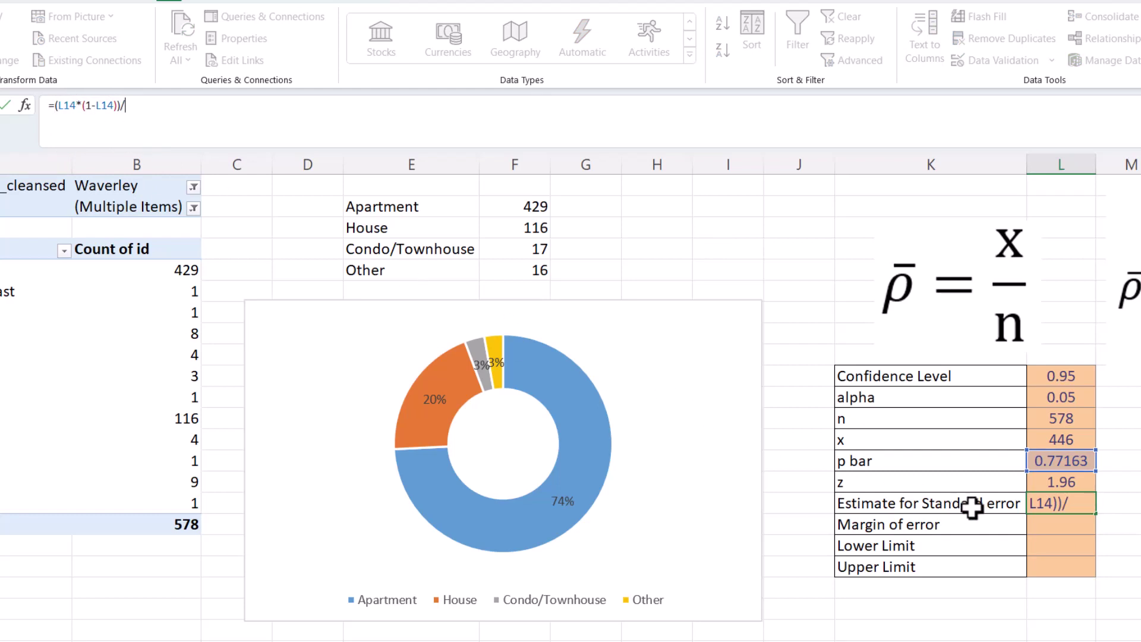
left_click(1061, 418)
key("ctrl+Return")
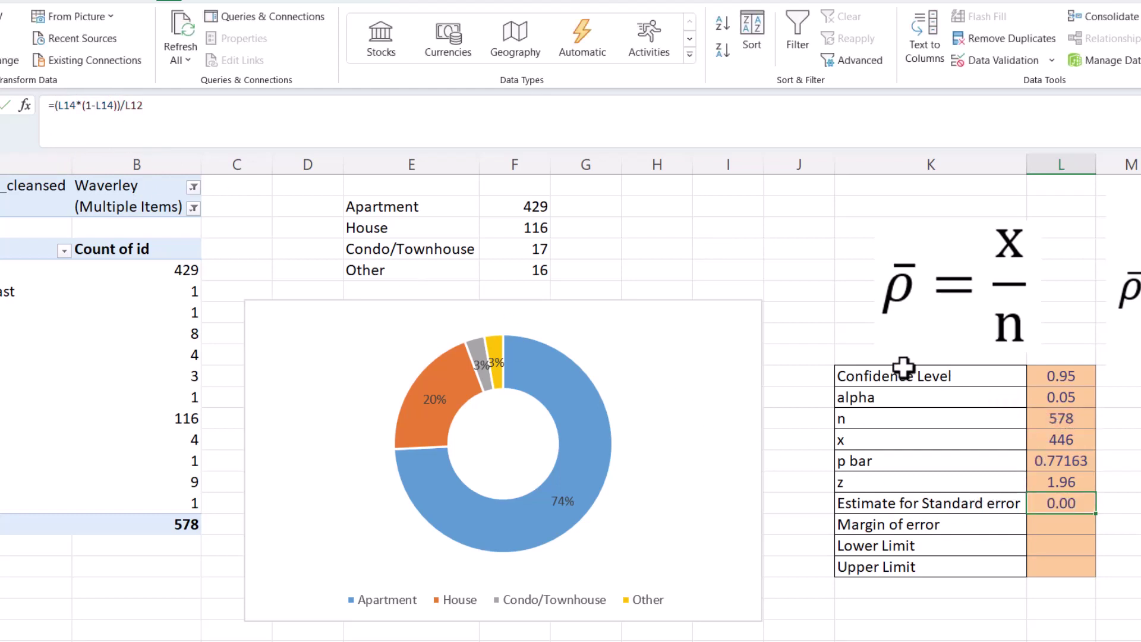
- Wrap the standard error formula in cell L16 in a square root, giving =SQRT((L14*(1-L14))/L12)
left_click(71, 105)
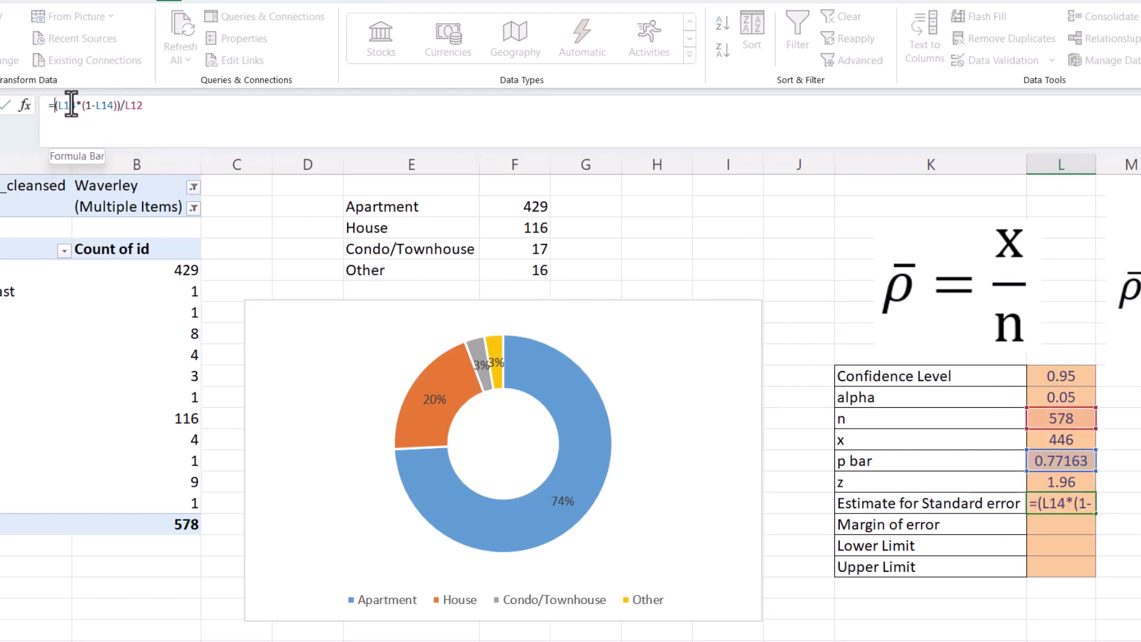
type("SQRT(")
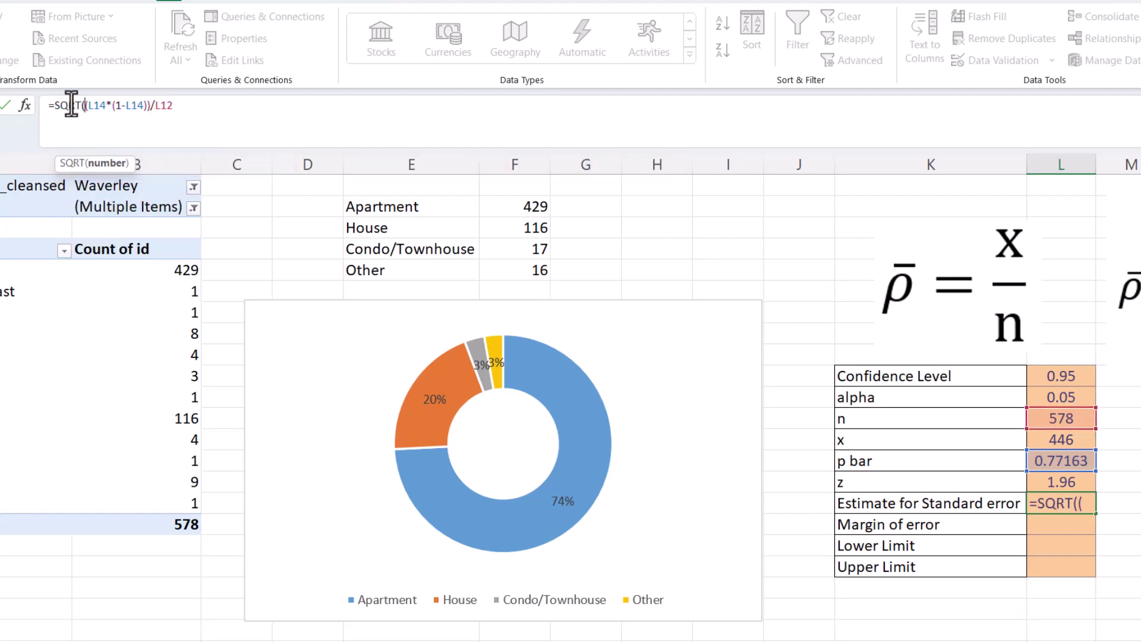
key("End")
type(")")
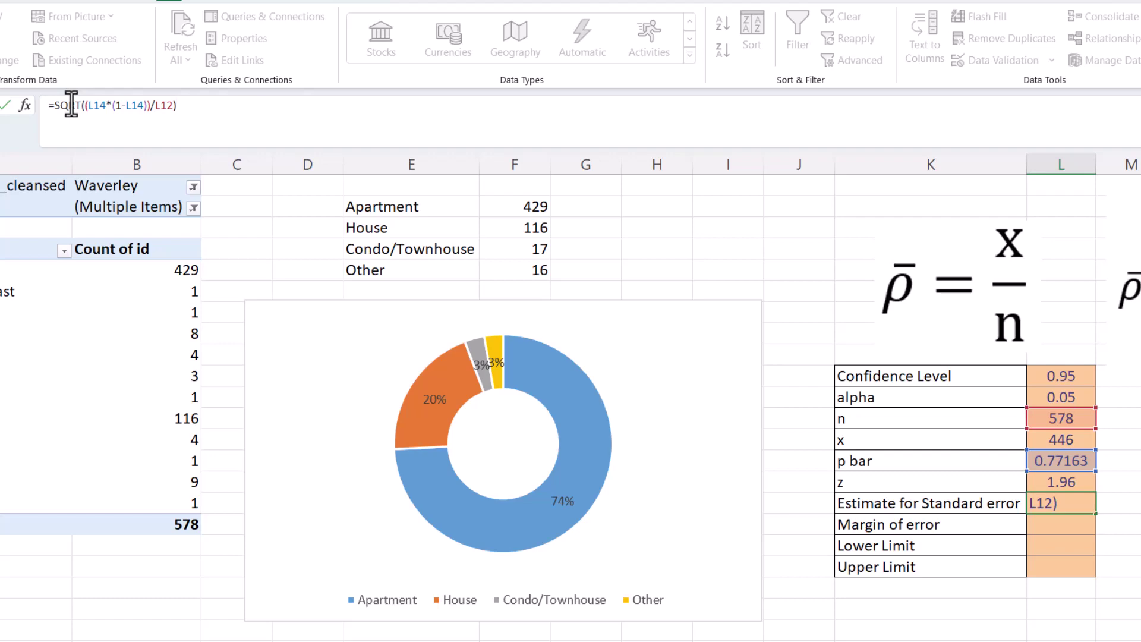
key("ctrl+Return")
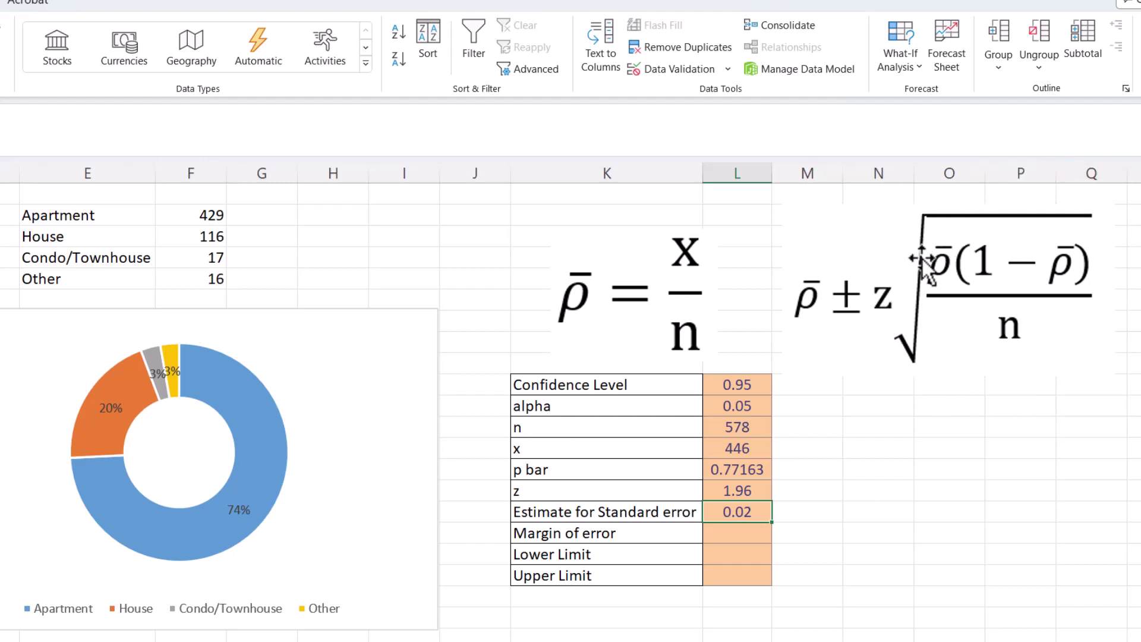
- Calculate the margin of error in cell L17 as z times the estimated standard error, using =L15*L16
key("Return")
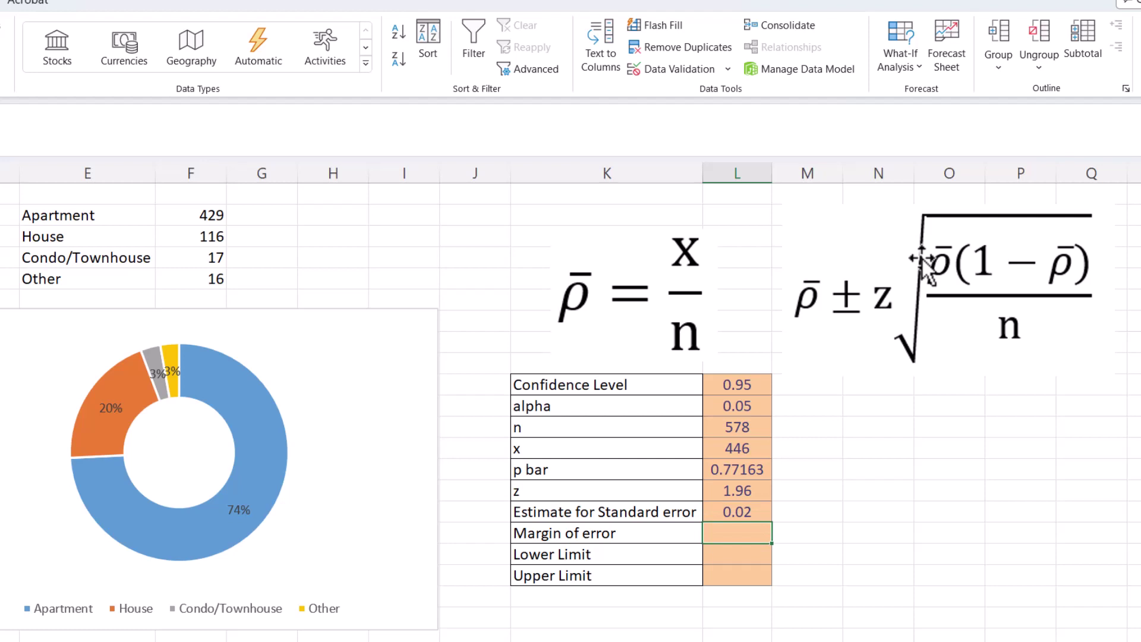
type("=")
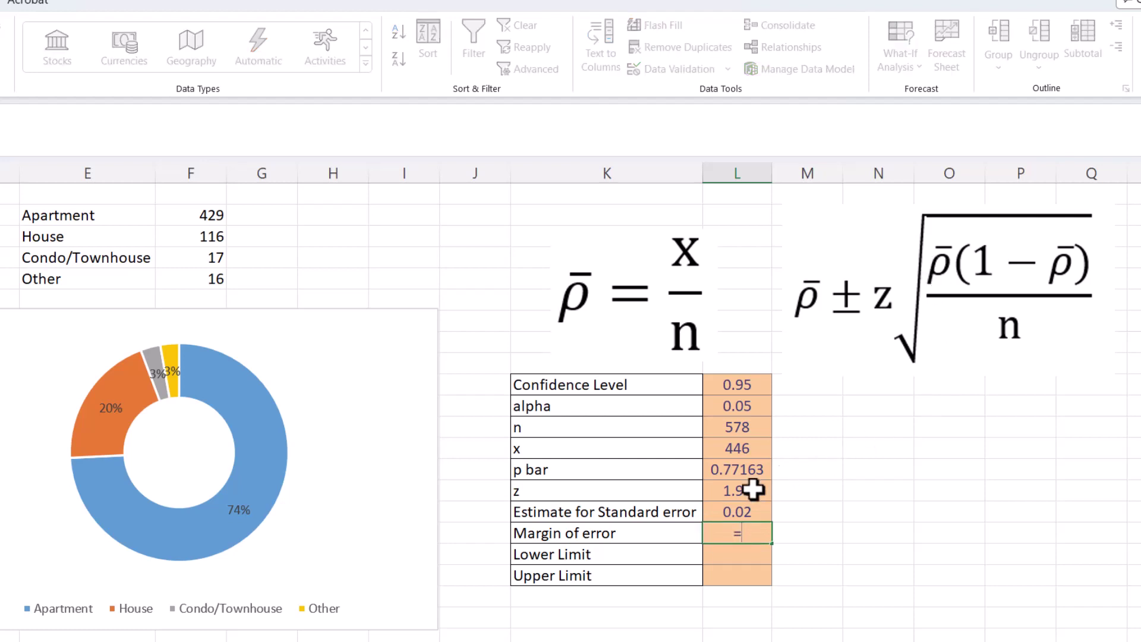
left_click(752, 490)
type("*")
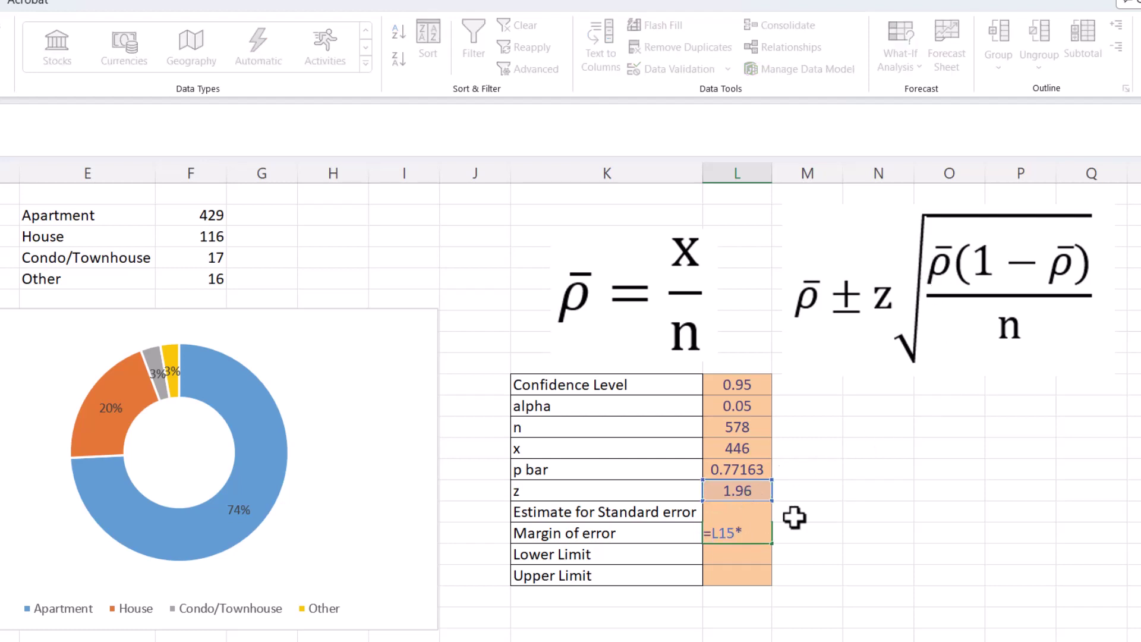
type("L16")
key("Return")
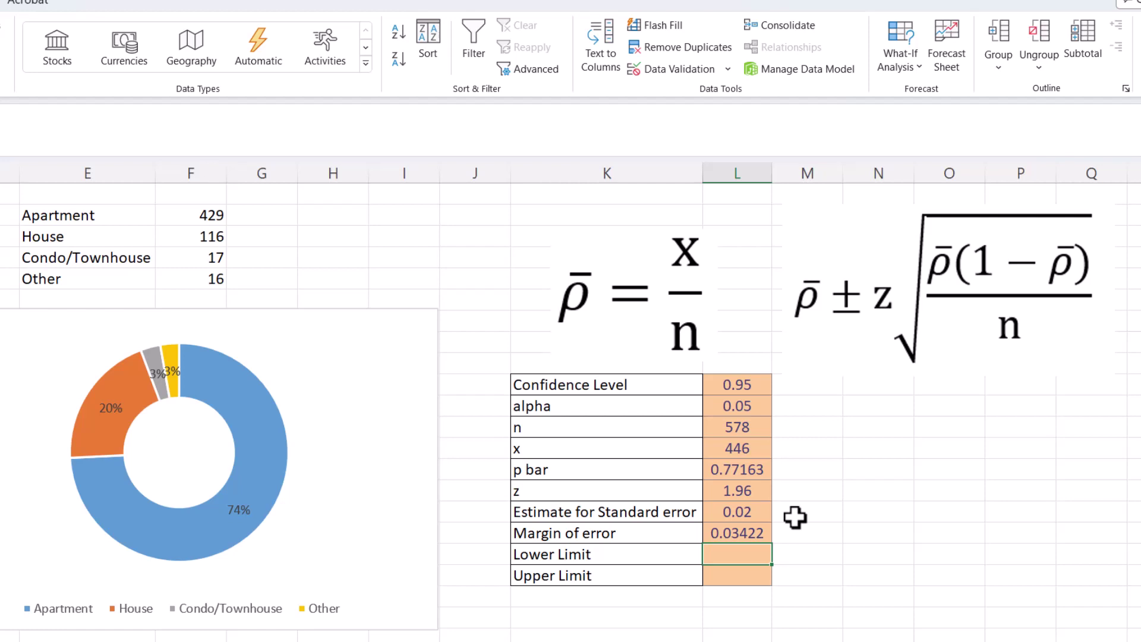
- Calculate the lower limit in cell L18 as p bar minus the margin of error, using =L14-L17
type("=")
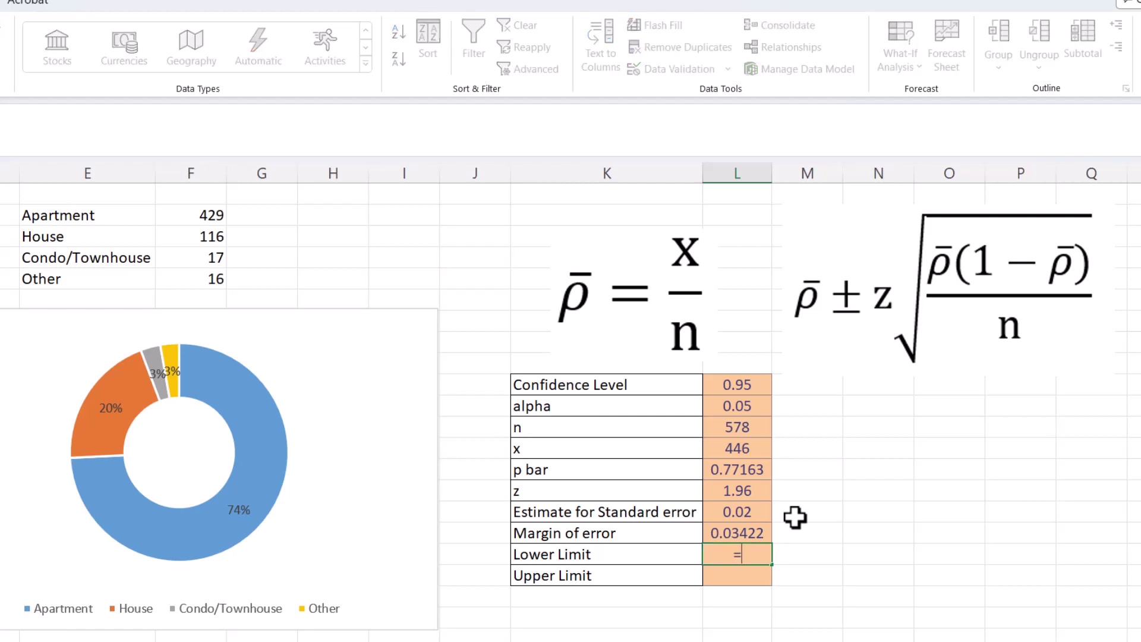
left_click(747, 471)
type("-")
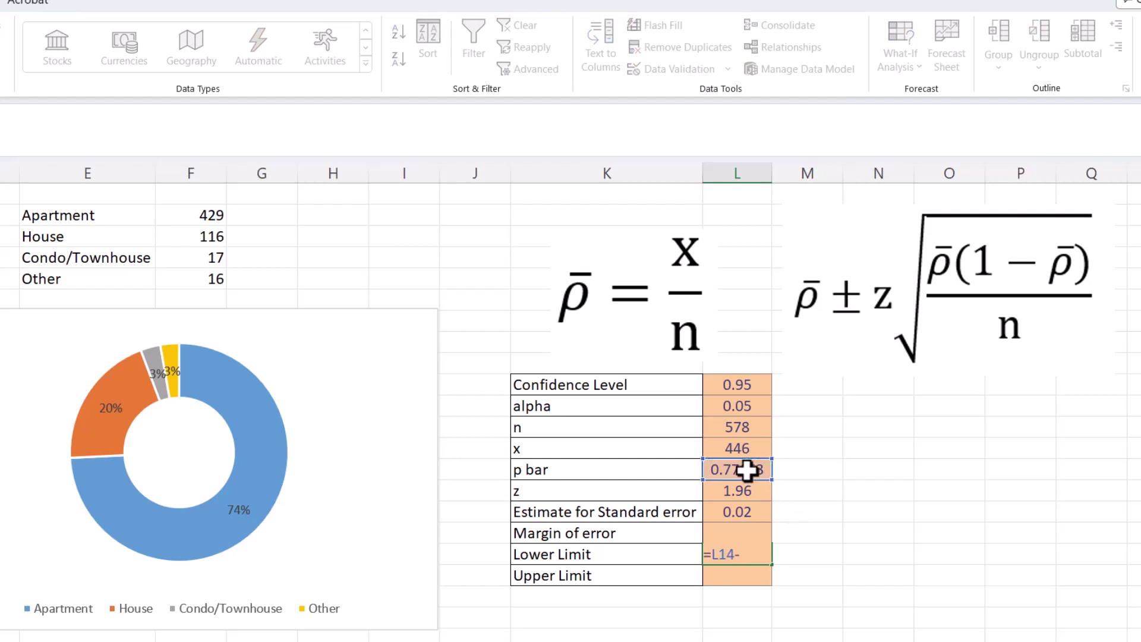
left_click(763, 525)
key("Return")
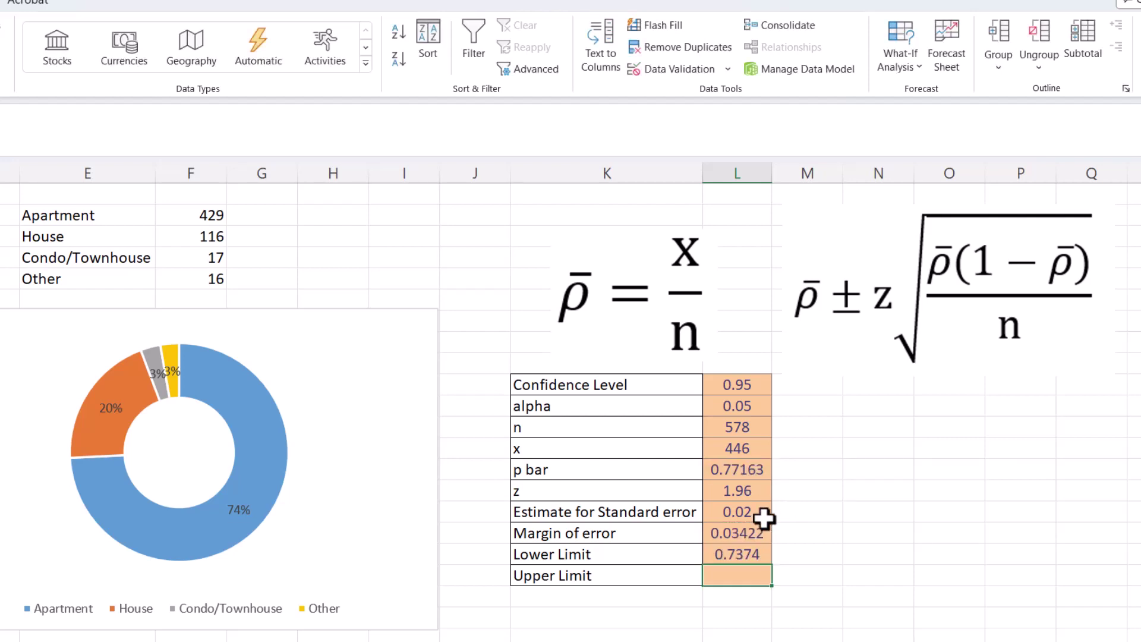
- Calculate the upper limit in cell L19 as p bar plus the margin of error, using =L14+L17
type("=")
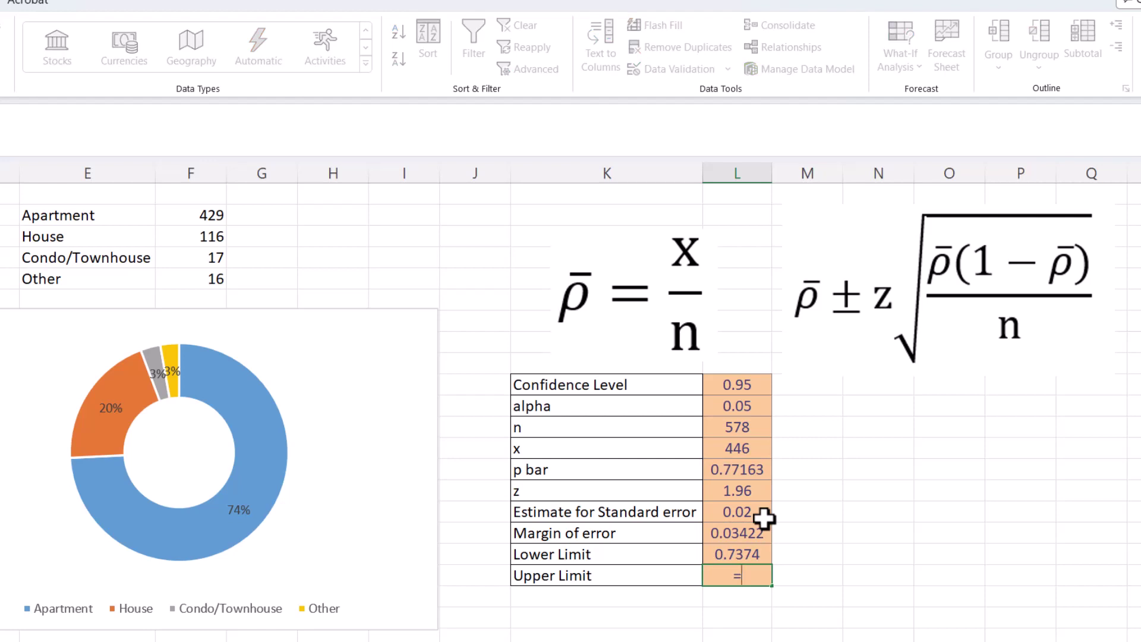
left_click(731, 468)
type("+")
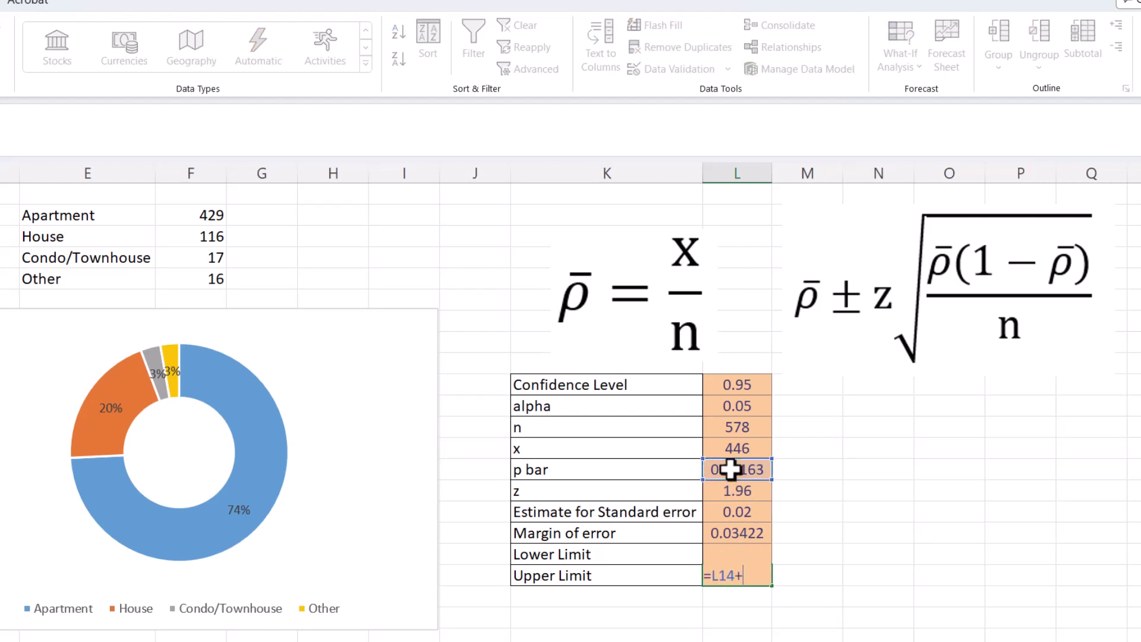
type("L16")
key("Return")
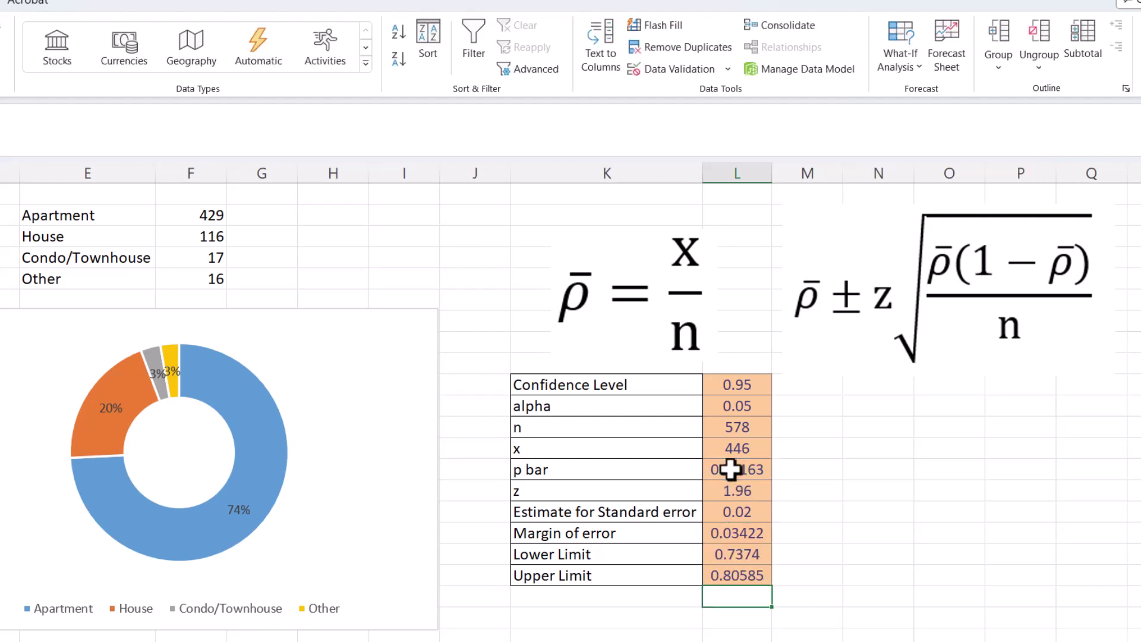